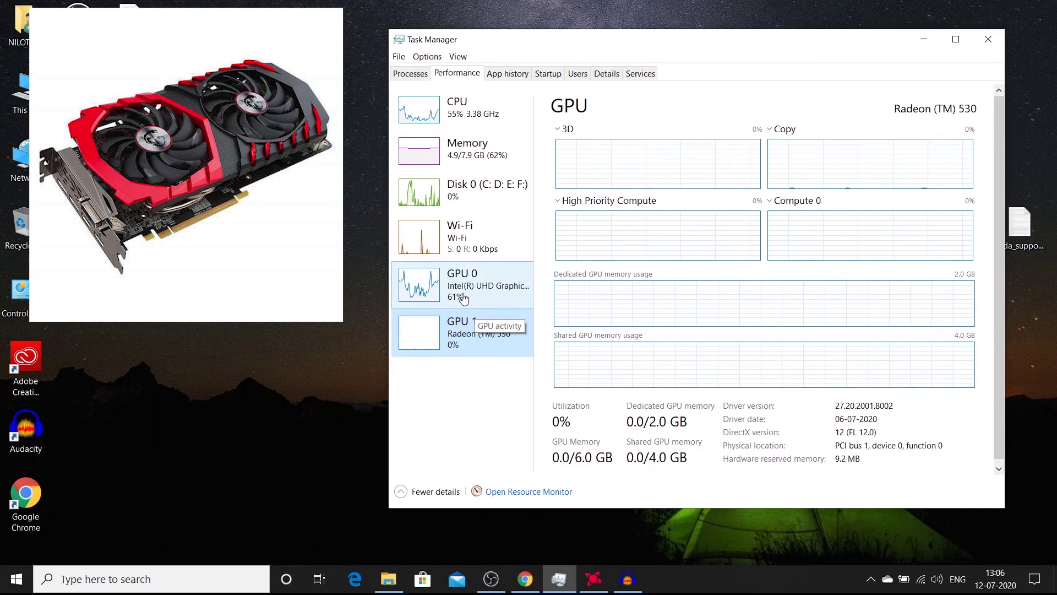
Compare the Intel UHD Graphics 620 and Radeon (TM) 530 GPU details in Task Manager.
{"action": "left_click", "coordinate": [484, 296]}
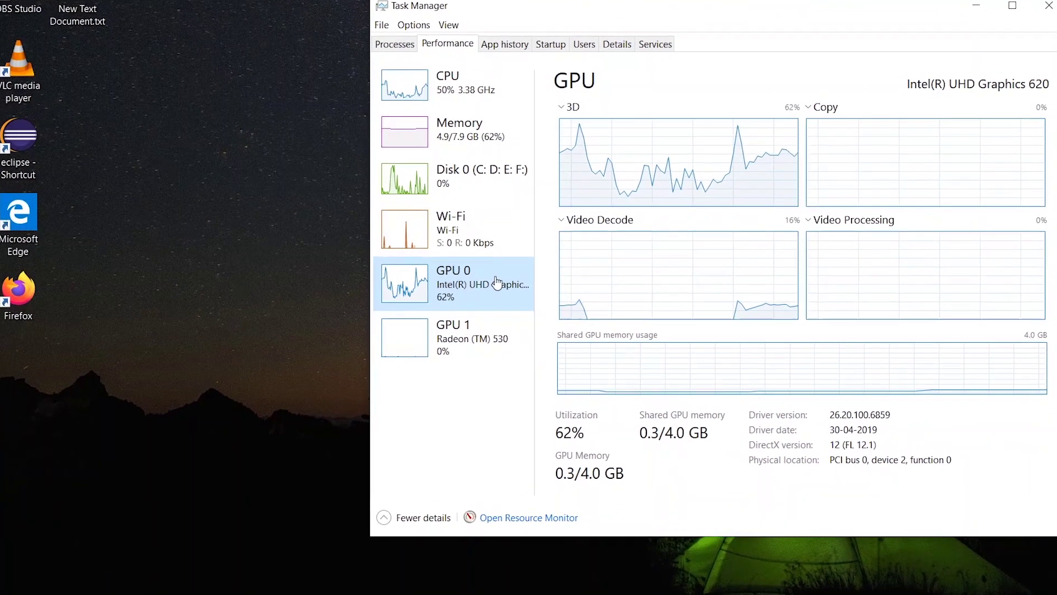
{"action": "left_click", "coordinate": [454, 344]}
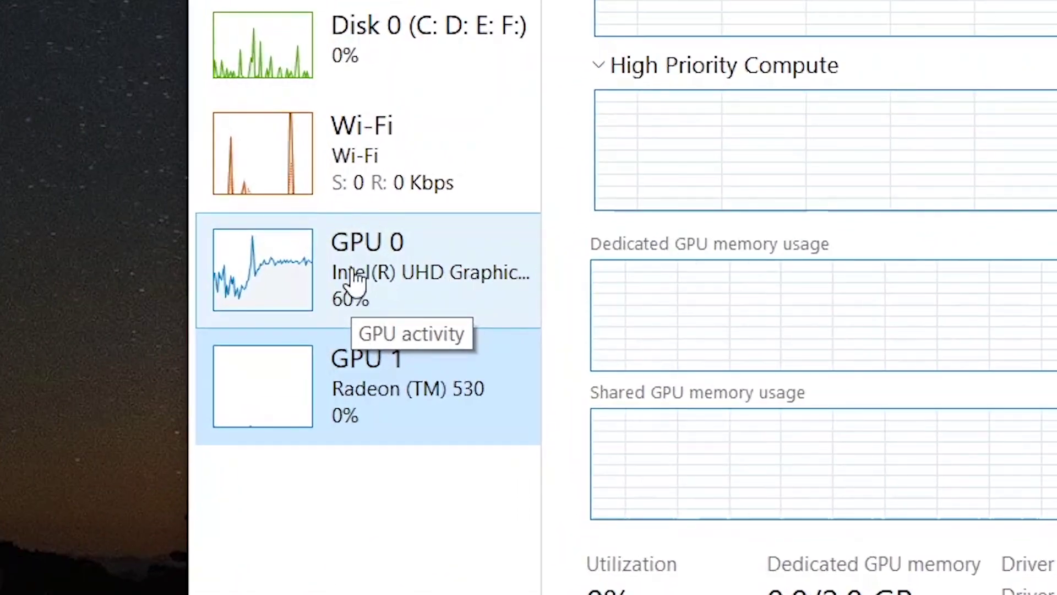
{"action": "left_click", "coordinate": [460, 285]}
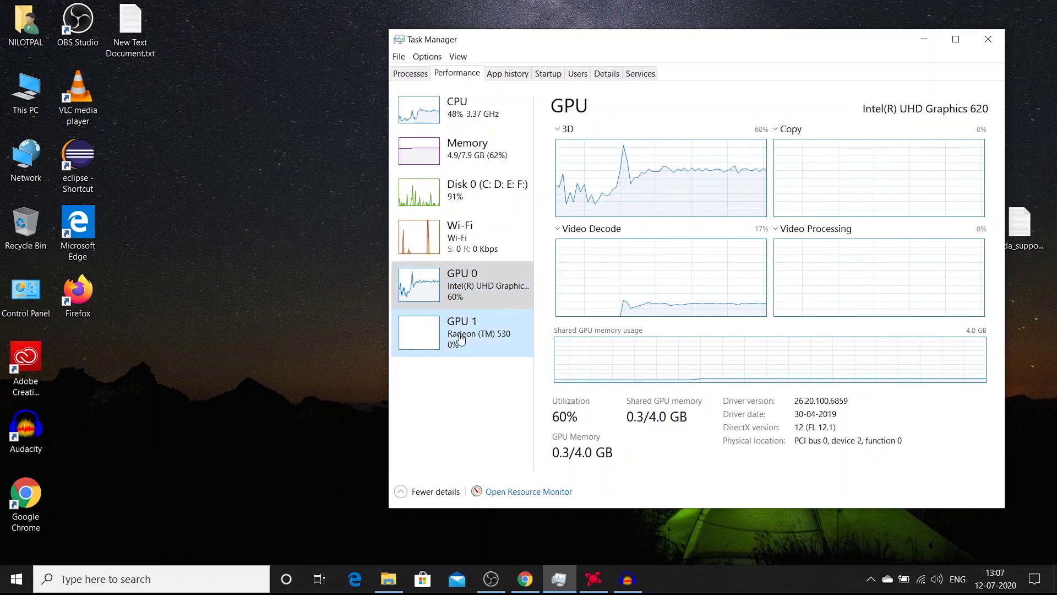
{"action": "left_click", "coordinate": [469, 351]}
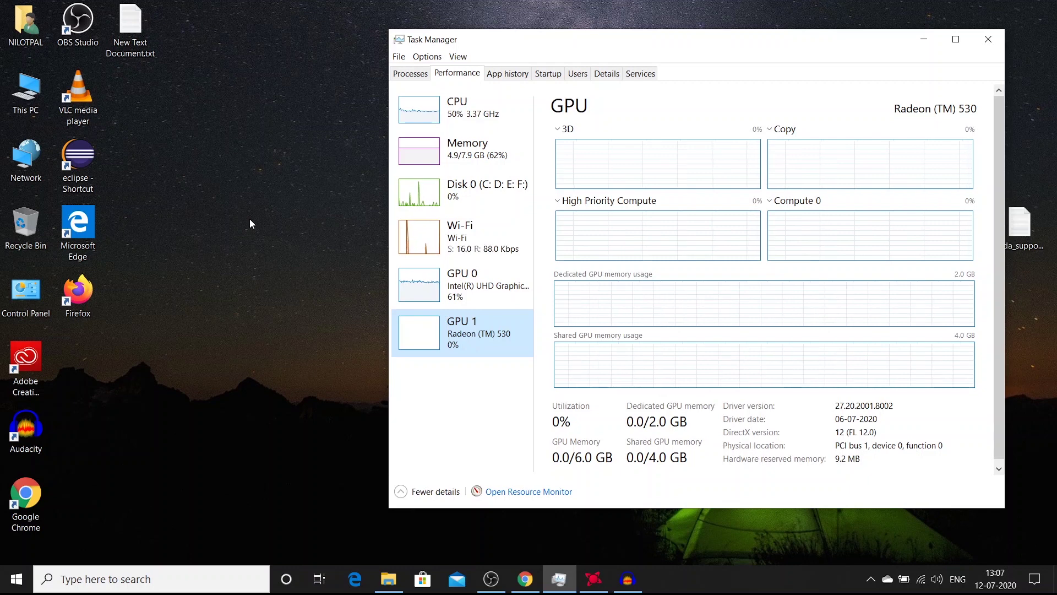
{"action": "left_click_drag", "start_coordinate": [686, 49], "coordinate": [743, 48]}
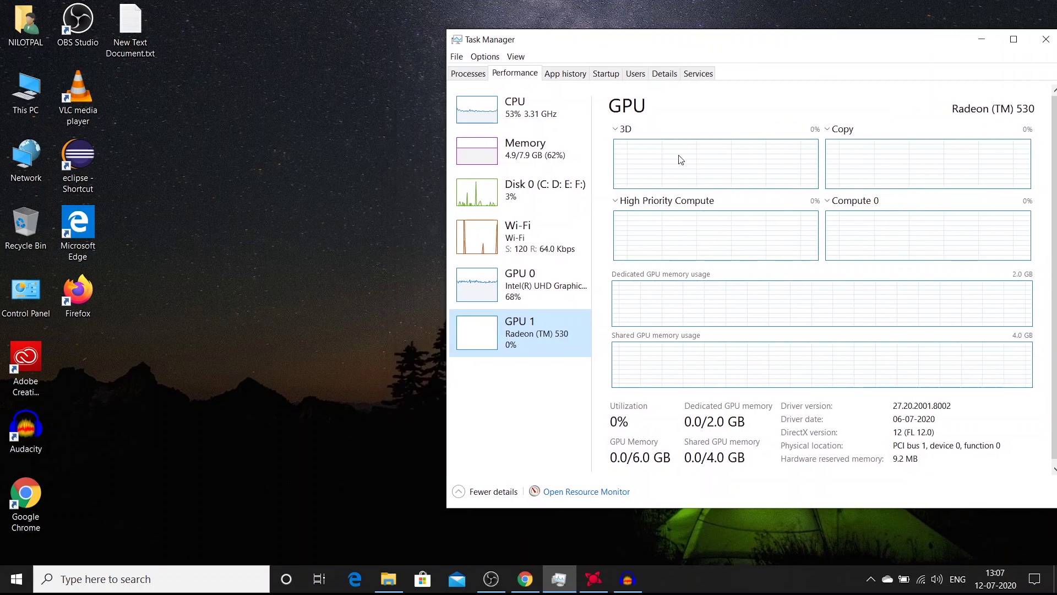
Refresh the desktop, then briefly open and close AMD Radeon Software.
{"action": "right_click", "coordinate": [293, 180]}
{"action": "left_click", "coordinate": [290, 262]}
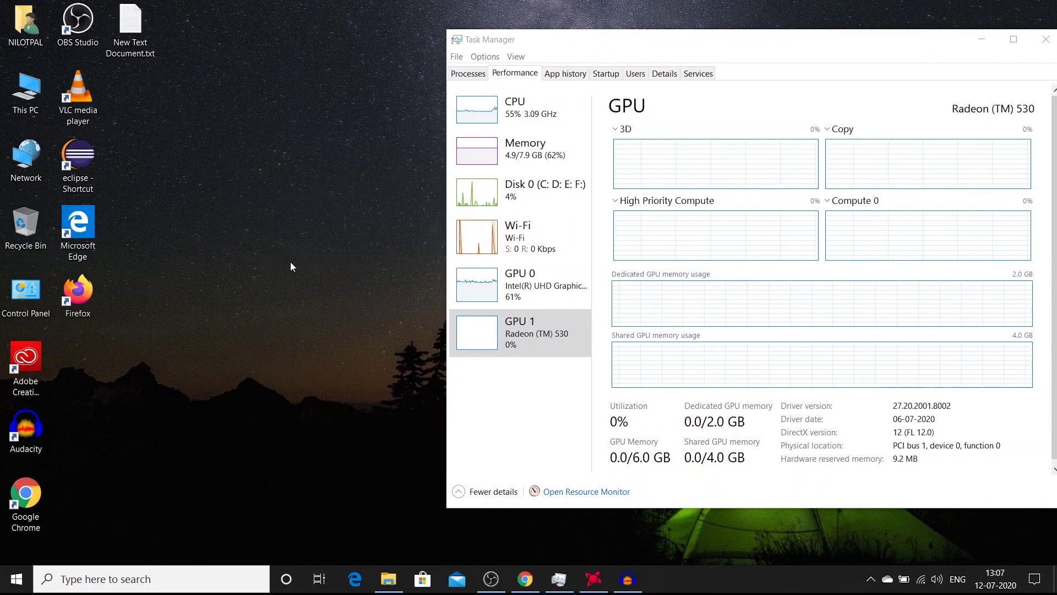
{"action": "left_click_drag", "start_coordinate": [565, 359], "coordinate": [512, 361]}
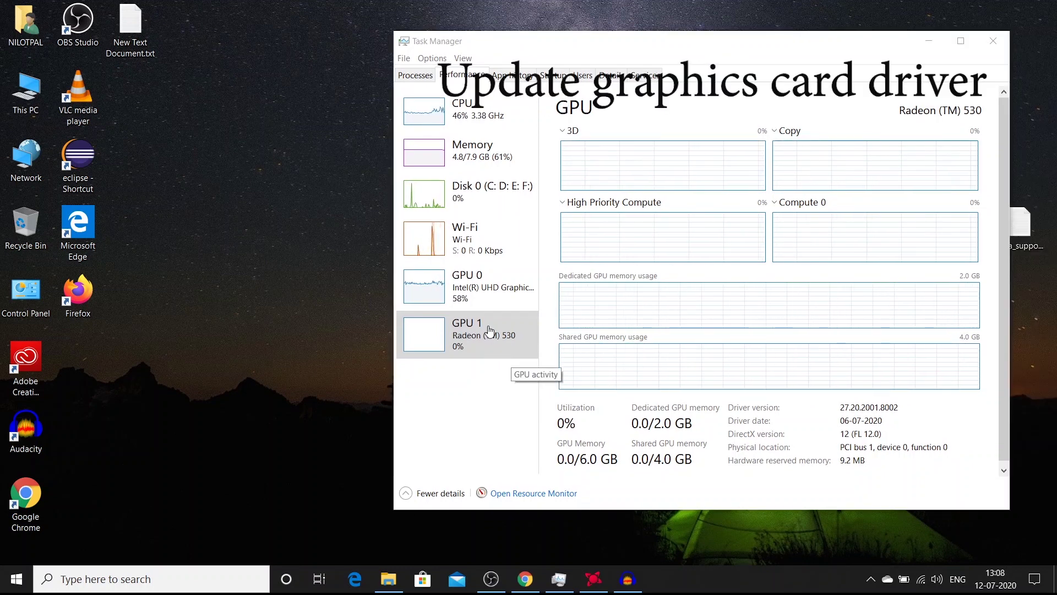
{"action": "left_click", "coordinate": [598, 589]}
{"action": "left_click", "coordinate": [1012, 40]}
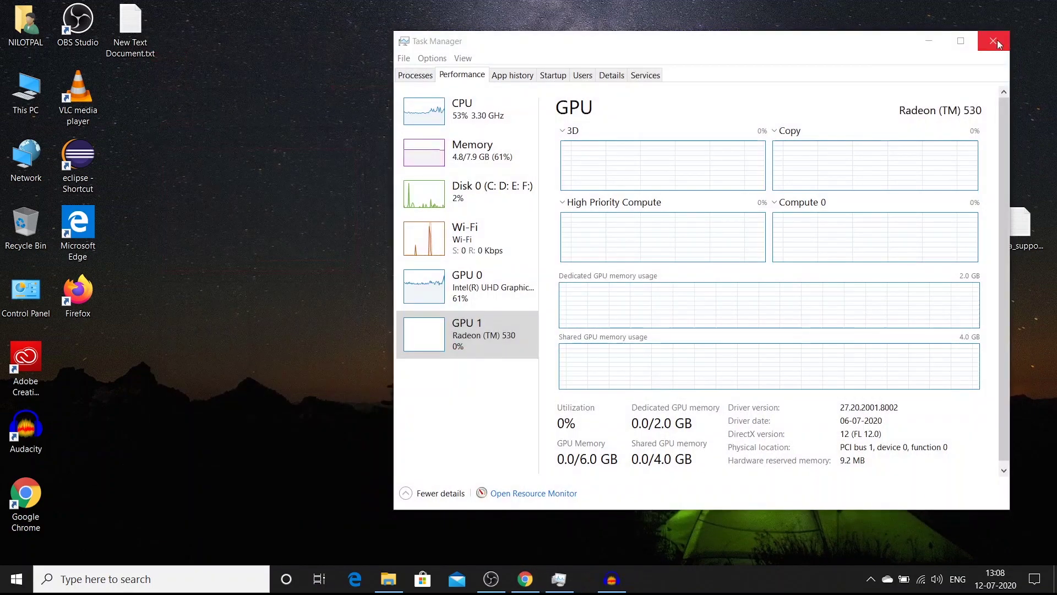
Relaunch AMD Radeon Software from the desktop, confirm driver 20.7.1 is current, and minimize it.
{"action": "right_click", "coordinate": [148, 83]}
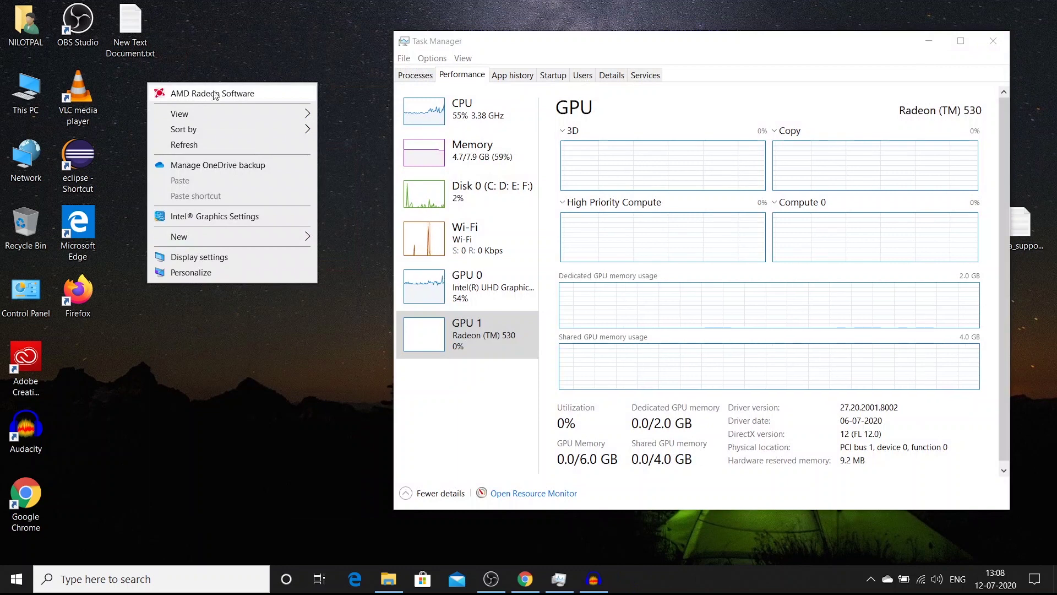
{"action": "left_click", "coordinate": [195, 95]}
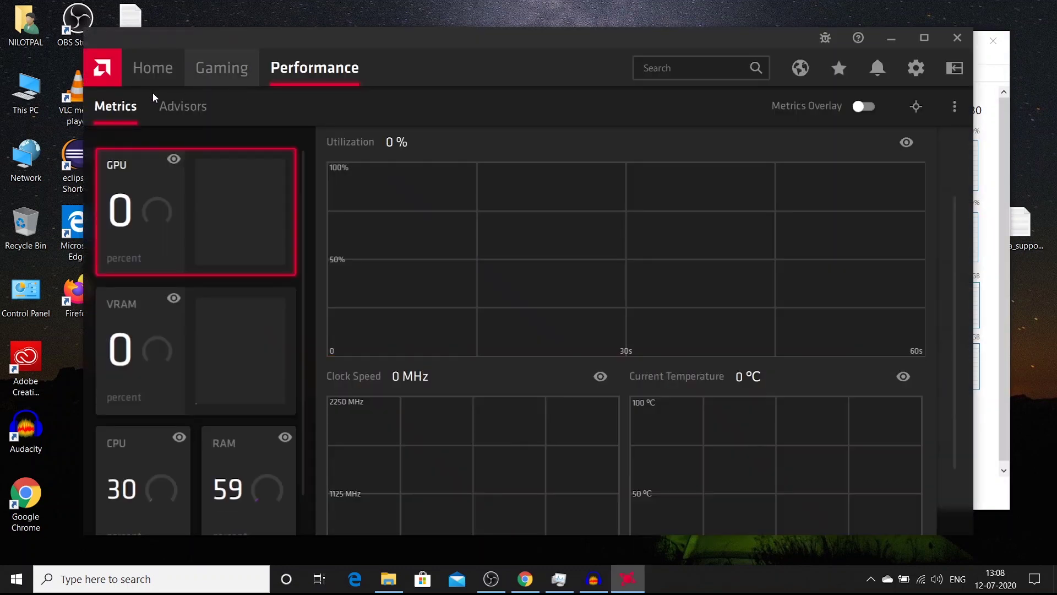
{"action": "left_click", "coordinate": [155, 81]}
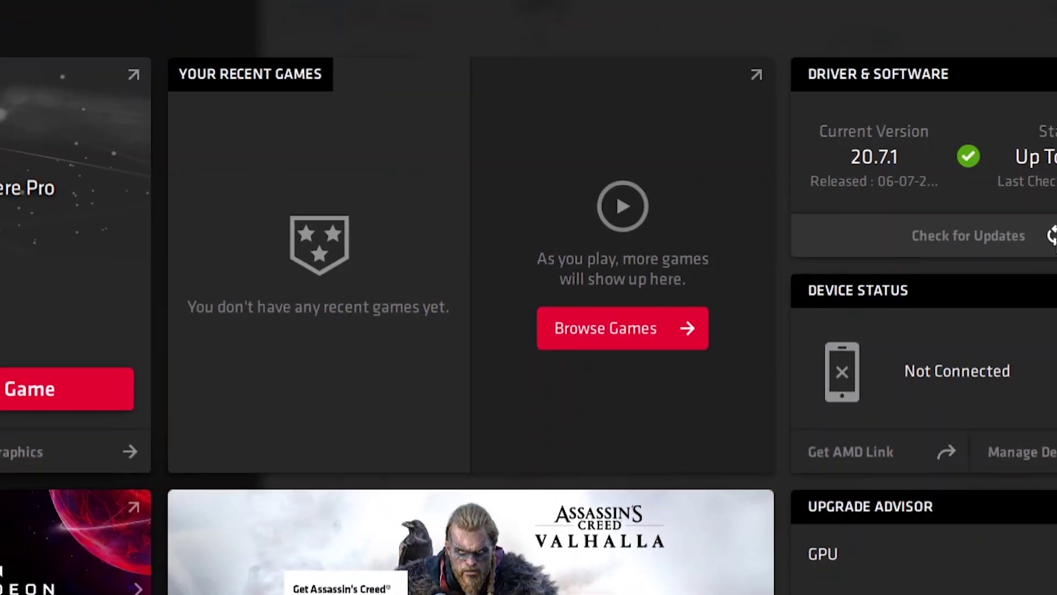
{"action": "left_click", "coordinate": [880, 256]}
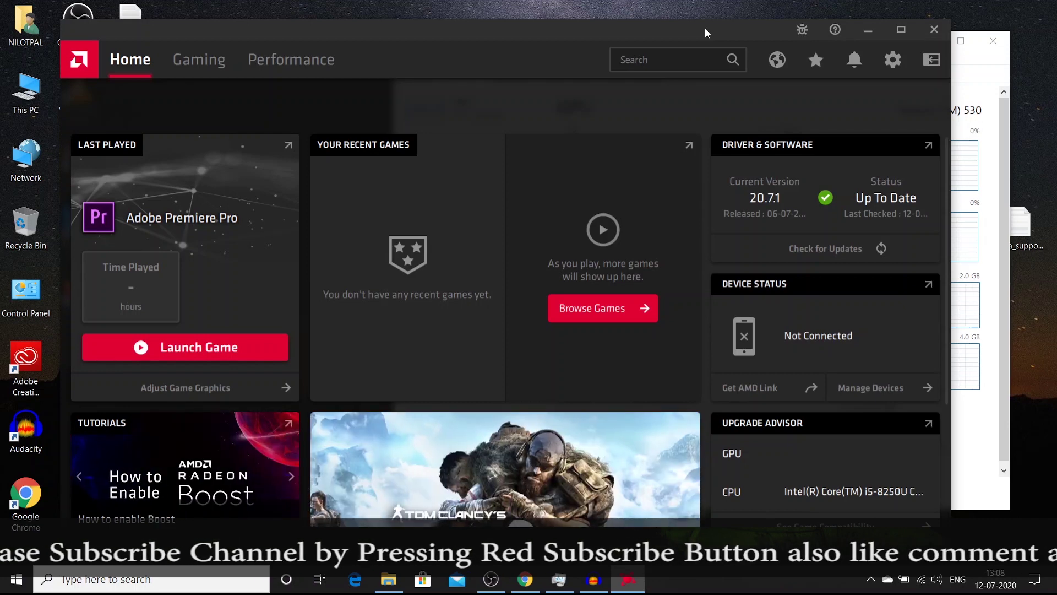
{"action": "left_click", "coordinate": [867, 31]}
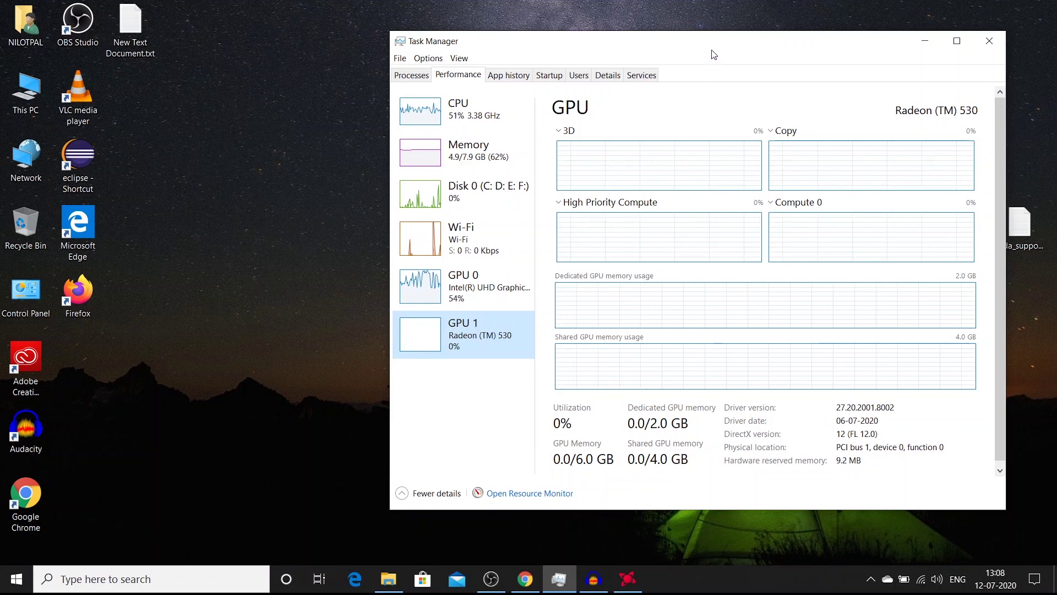
Create a new text document on the desktop named openCl.supported.cards.txt.
{"action": "left_click_drag", "start_coordinate": [711, 41], "coordinate": [452, 35]}
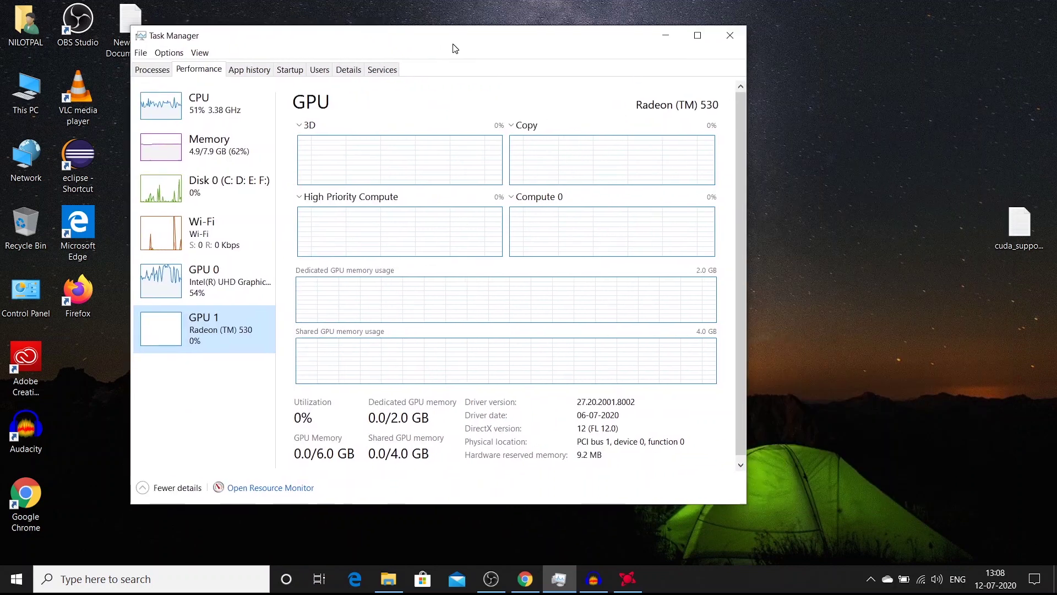
{"action": "right_click", "coordinate": [805, 181]}
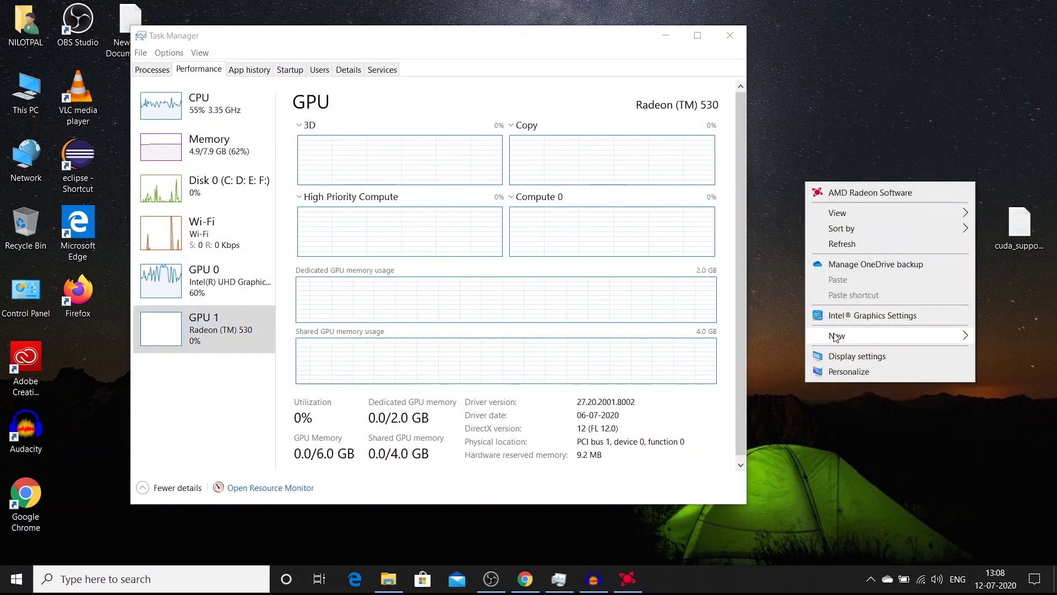
{"action": "mouse_move", "coordinate": [837, 336]}
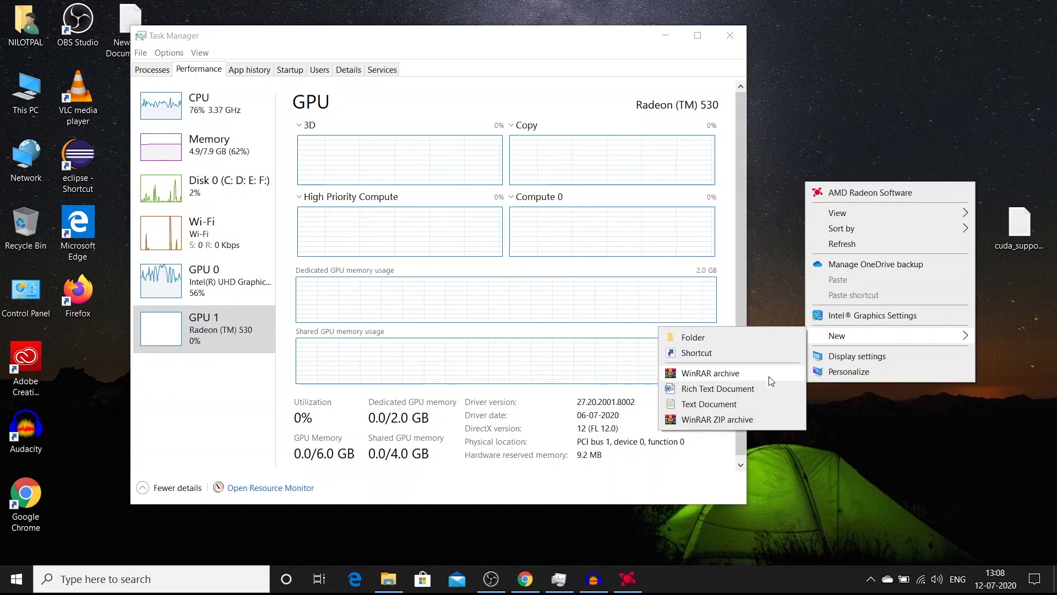
{"action": "left_click", "coordinate": [763, 402]}
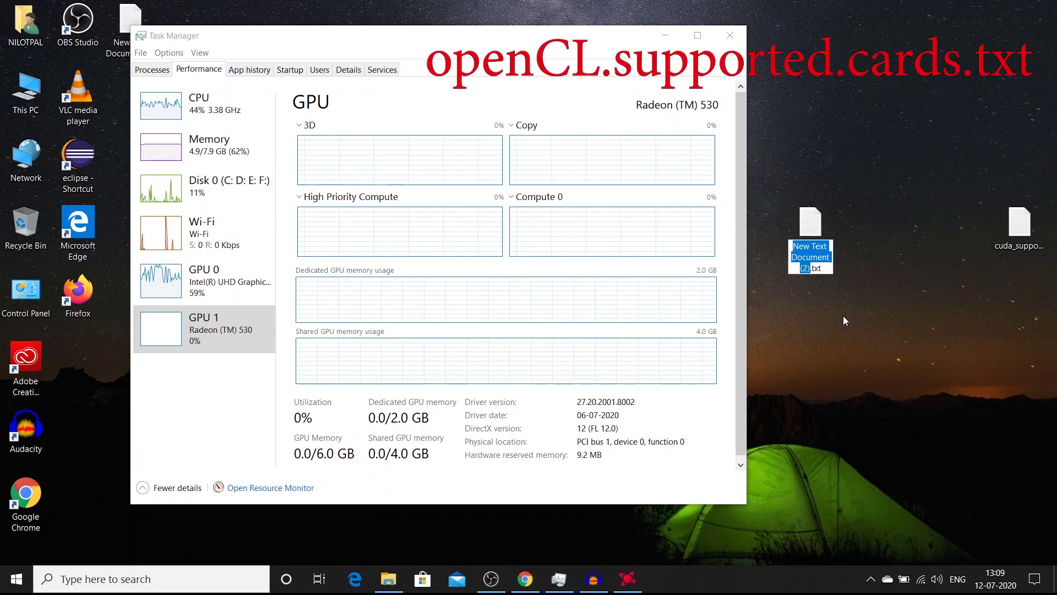
{"action": "type", "text": "openC"}
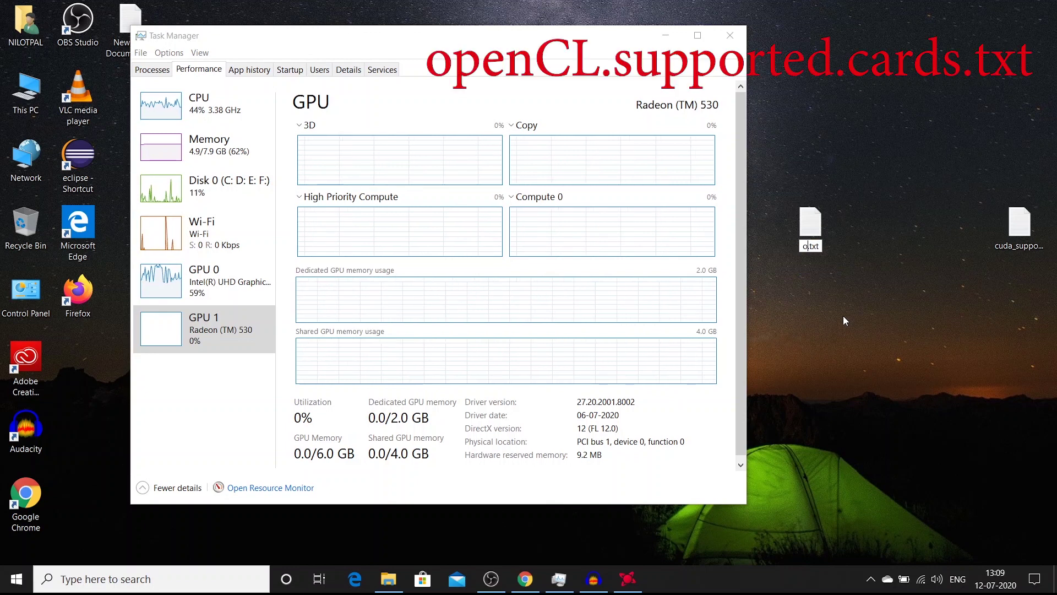
{"action": "type", "text": "L."}
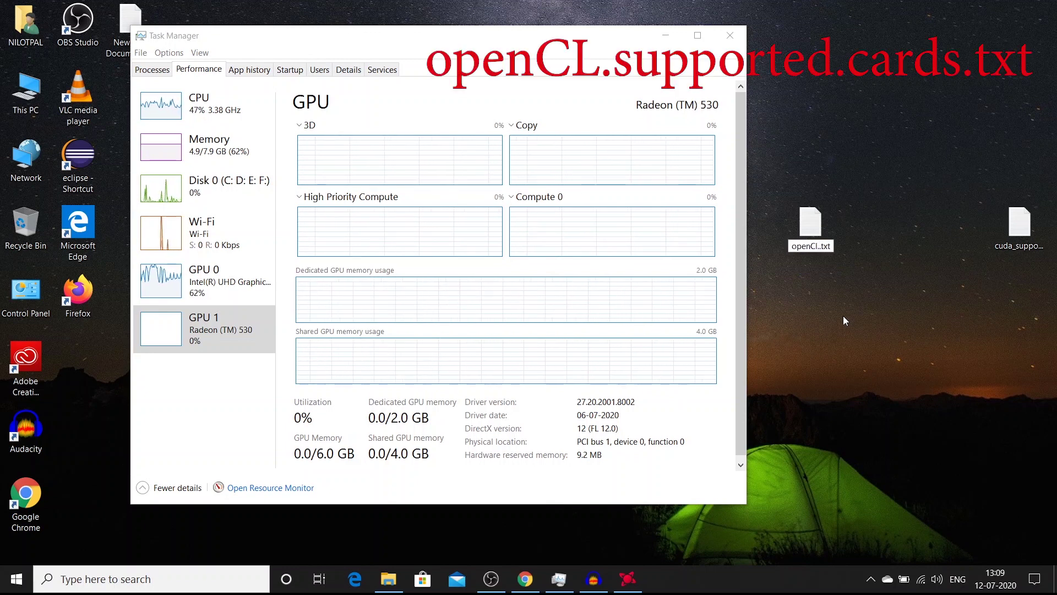
{"action": "type", "text": ".supported."}
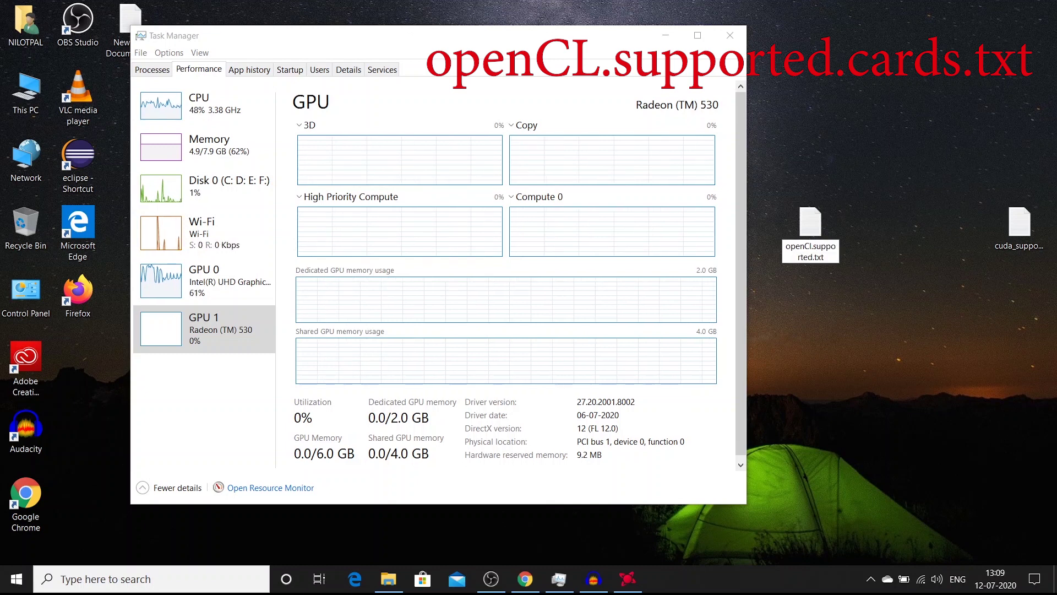
{"action": "type", "text": "cards."}
{"action": "key", "text": "Return"}
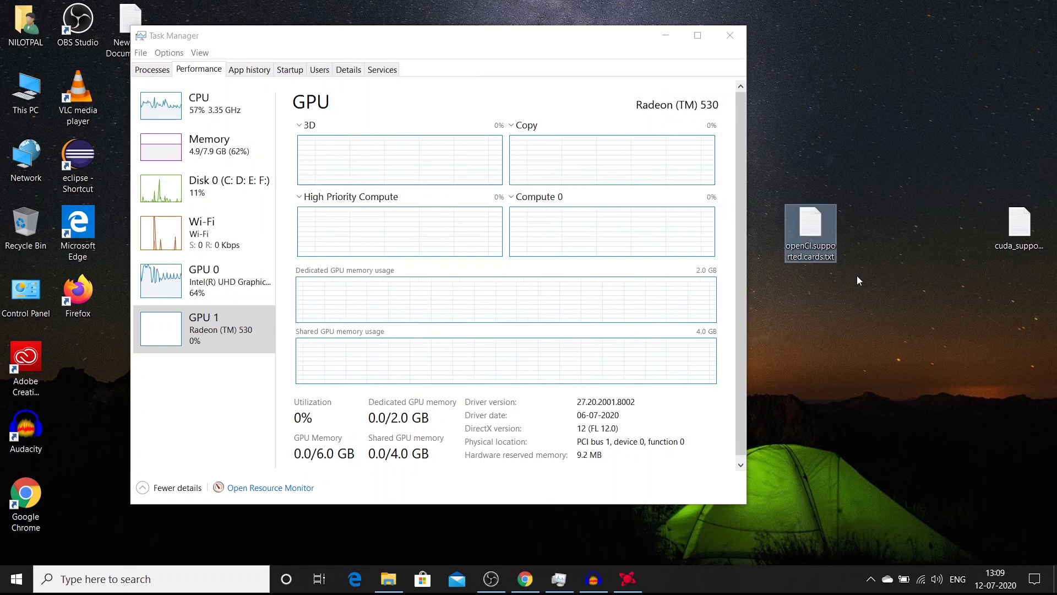
Minimize Task Manager, refresh the desktop, and position the file's Notepad window.
{"action": "left_click", "coordinate": [666, 35]}
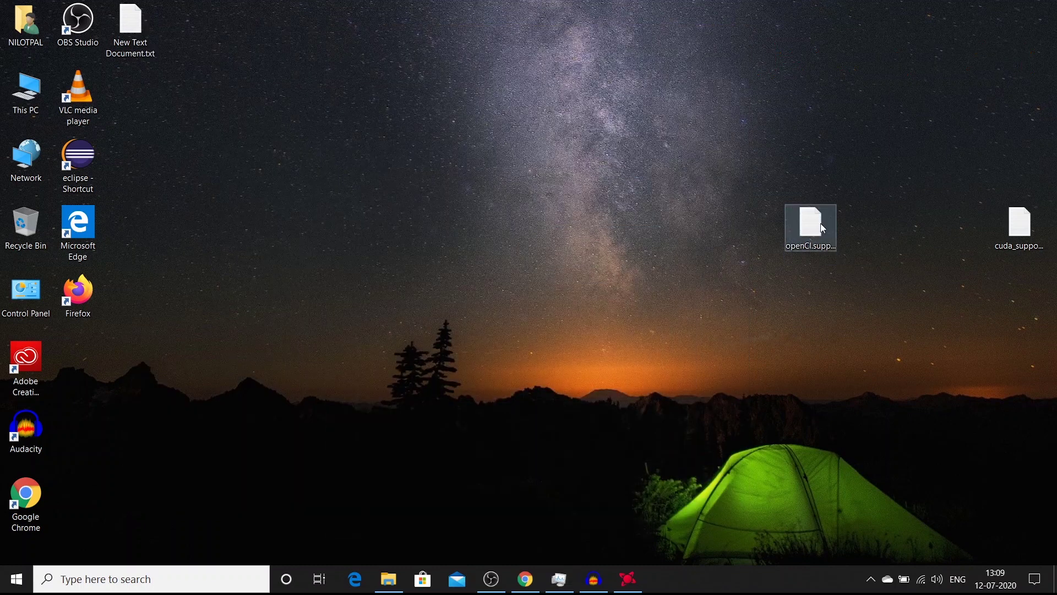
{"action": "left_click_drag", "start_coordinate": [823, 224], "coordinate": [570, 249]}
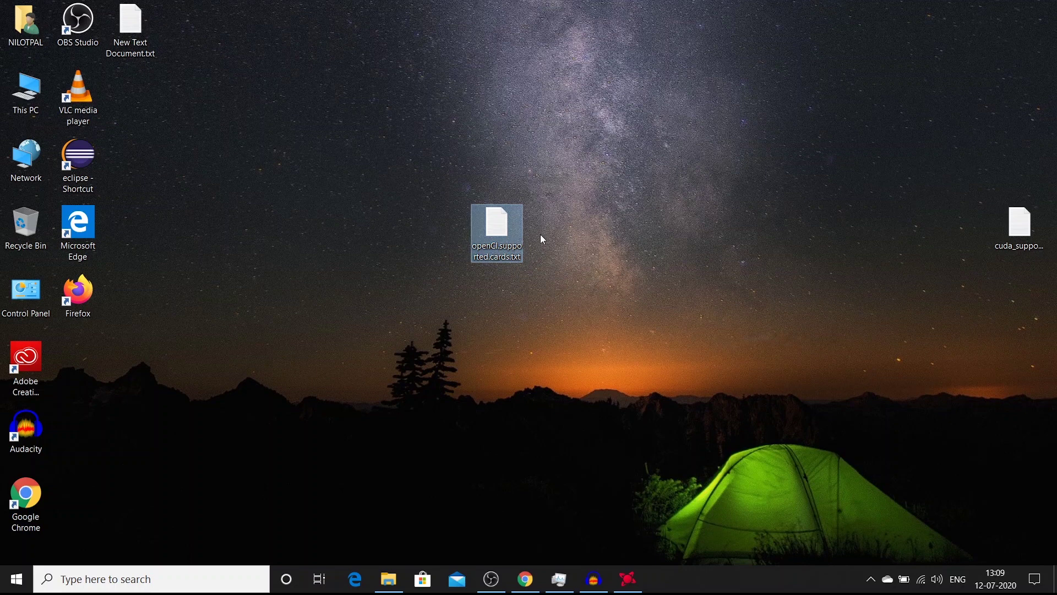
{"action": "right_click", "coordinate": [556, 202]}
{"action": "left_click", "coordinate": [602, 260]}
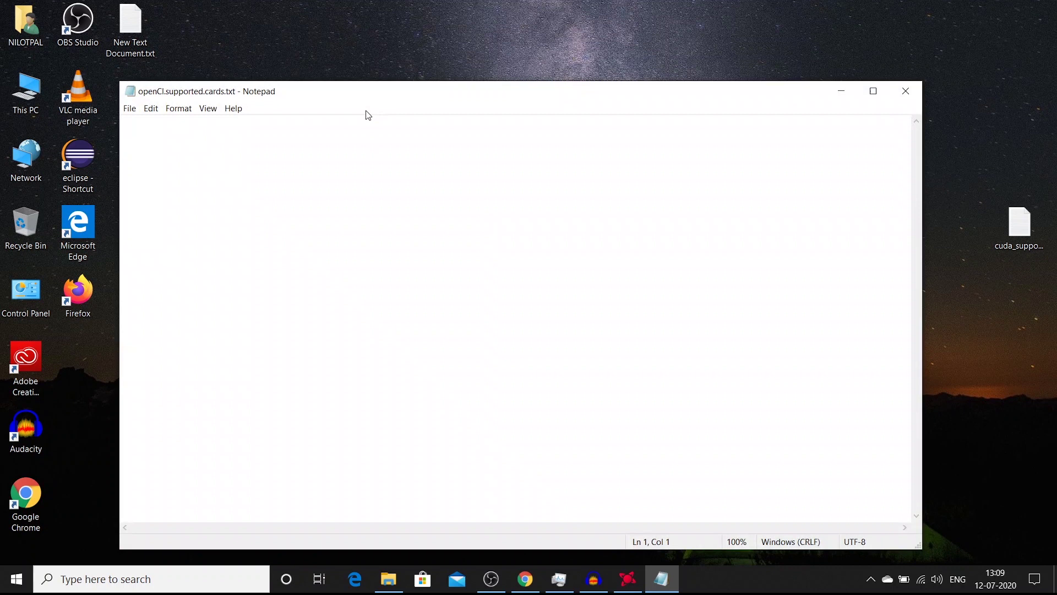
{"action": "left_click_drag", "start_coordinate": [361, 97], "coordinate": [456, 70]}
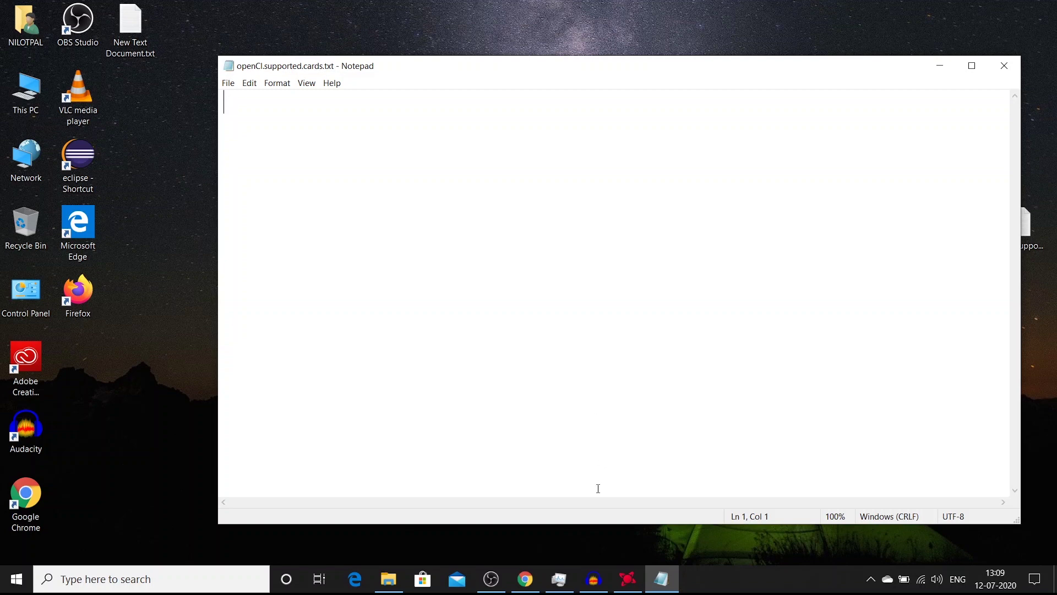
{"action": "right_click", "coordinate": [15, 101]}
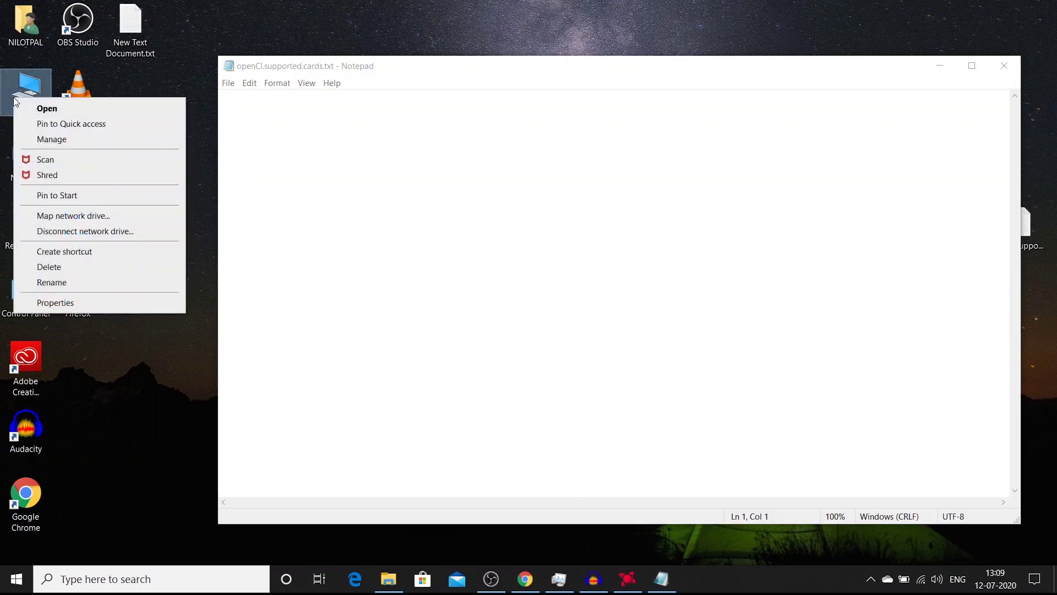
Open the Radeon (TM) 530 properties from Device Manager's Display adapters.
{"action": "left_click", "coordinate": [55, 303]}
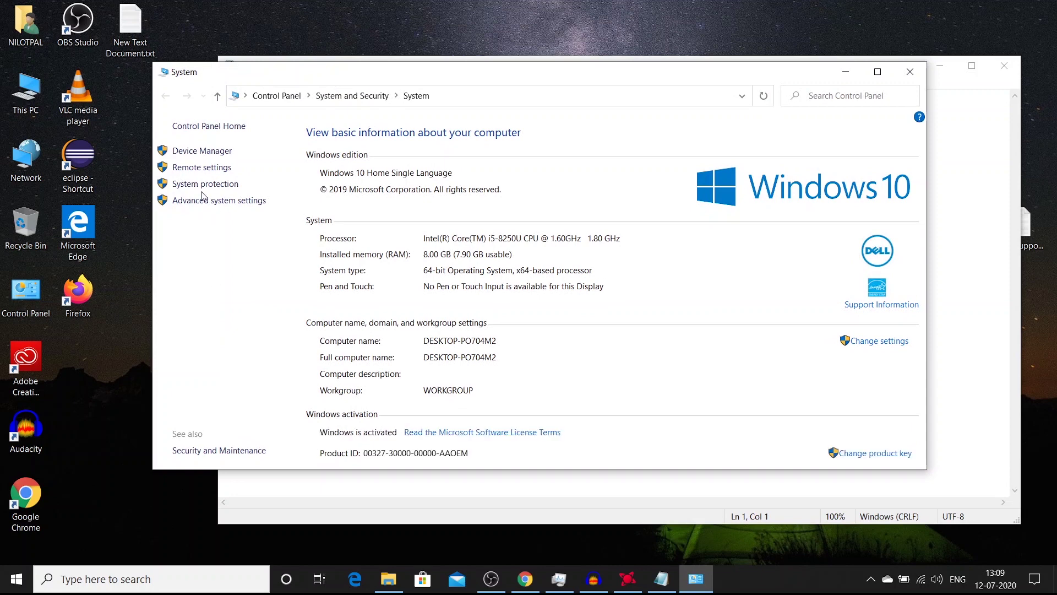
{"action": "left_click", "coordinate": [197, 156]}
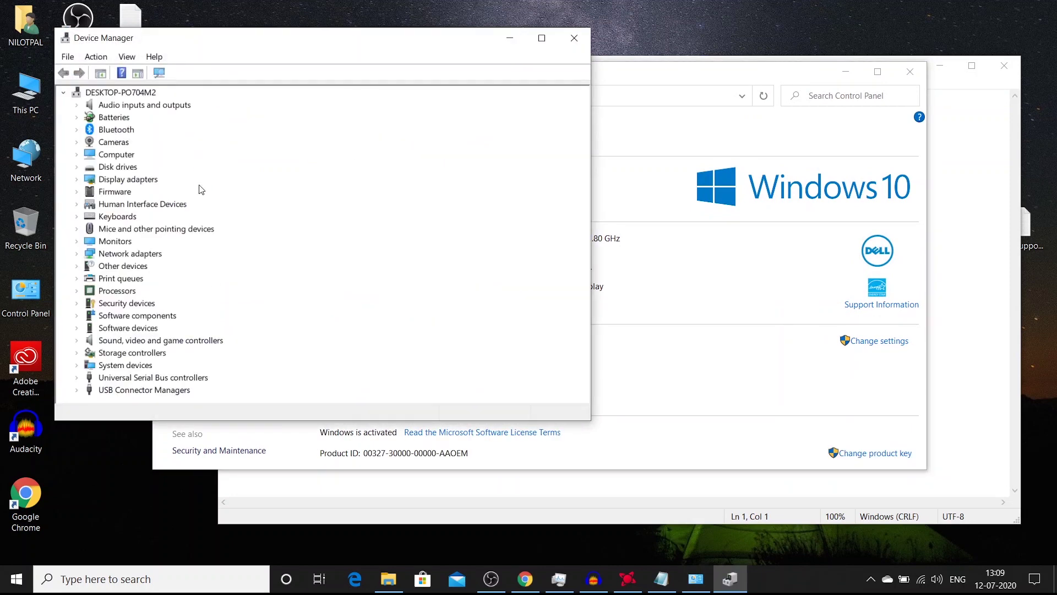
{"action": "left_click", "coordinate": [76, 180]}
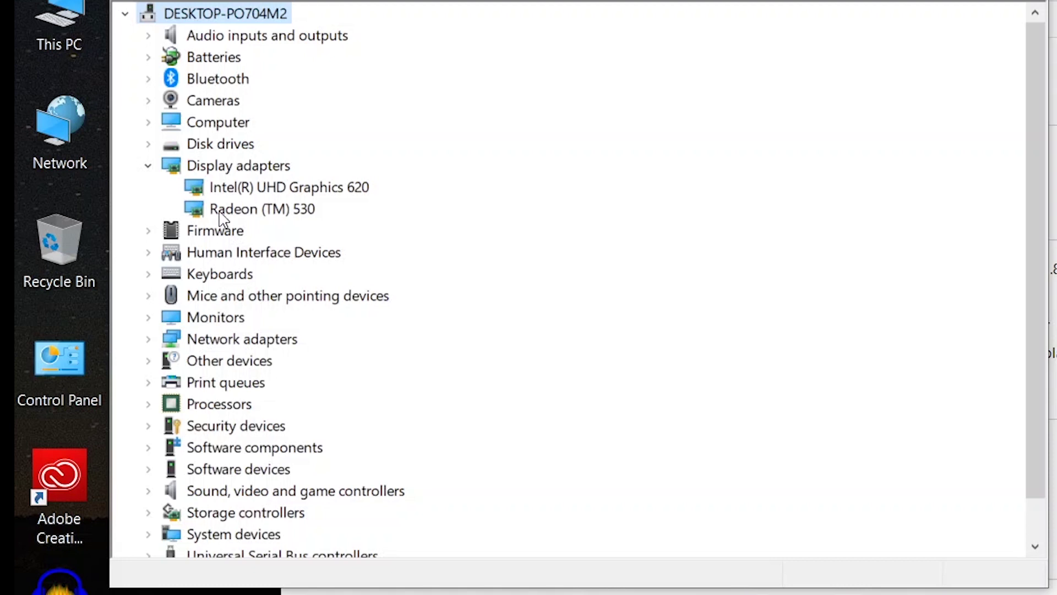
{"action": "left_click", "coordinate": [226, 212]}
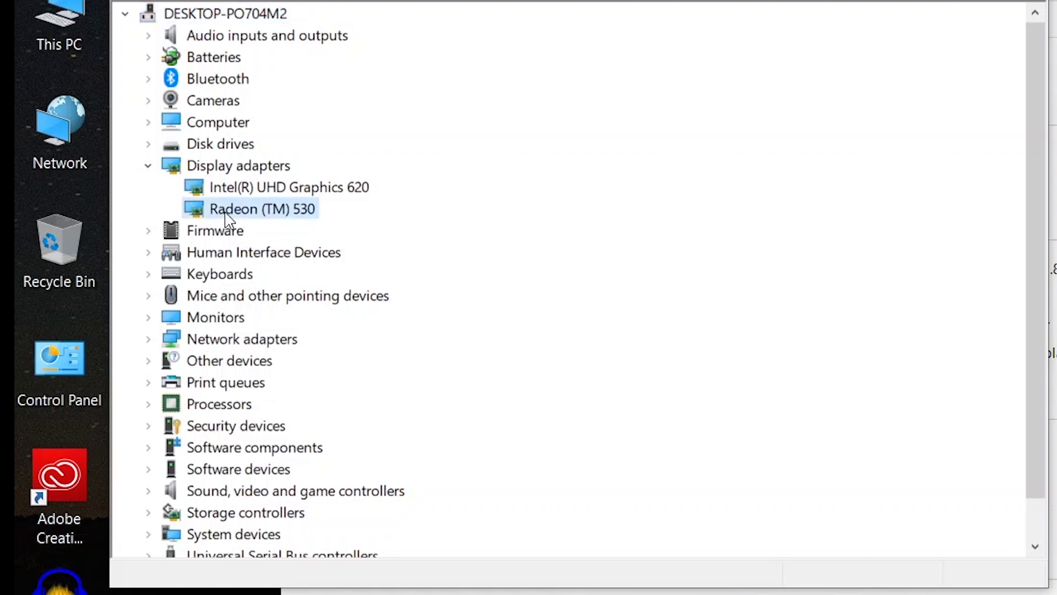
{"action": "right_click", "coordinate": [295, 217]}
{"action": "left_click", "coordinate": [407, 355]}
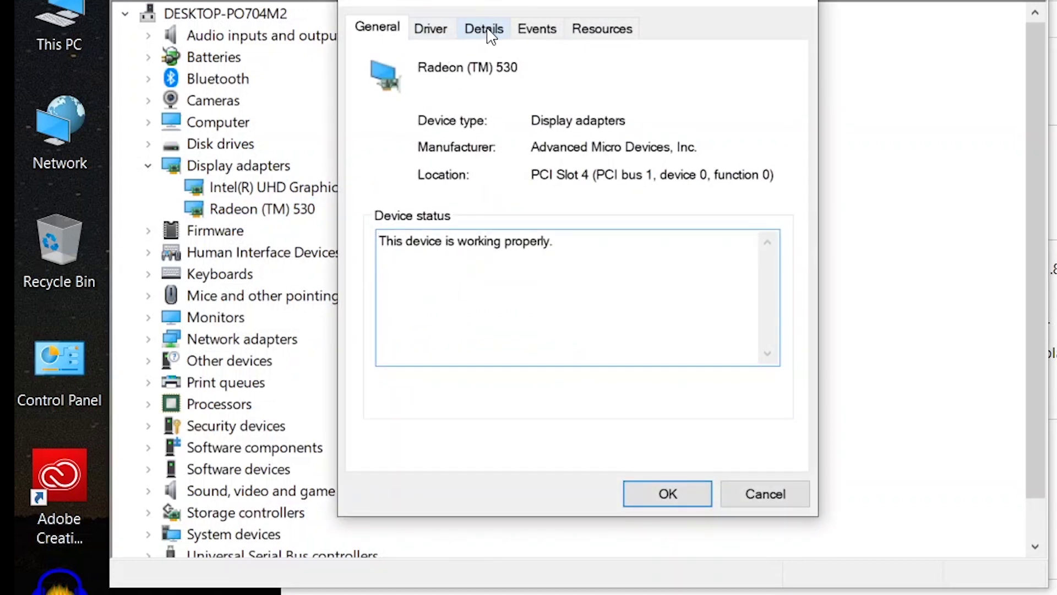
Copy the Radeon (TM) 530 device description, then close its properties and Device Manager.
{"action": "left_click", "coordinate": [487, 31]}
{"action": "right_click", "coordinate": [408, 220]}
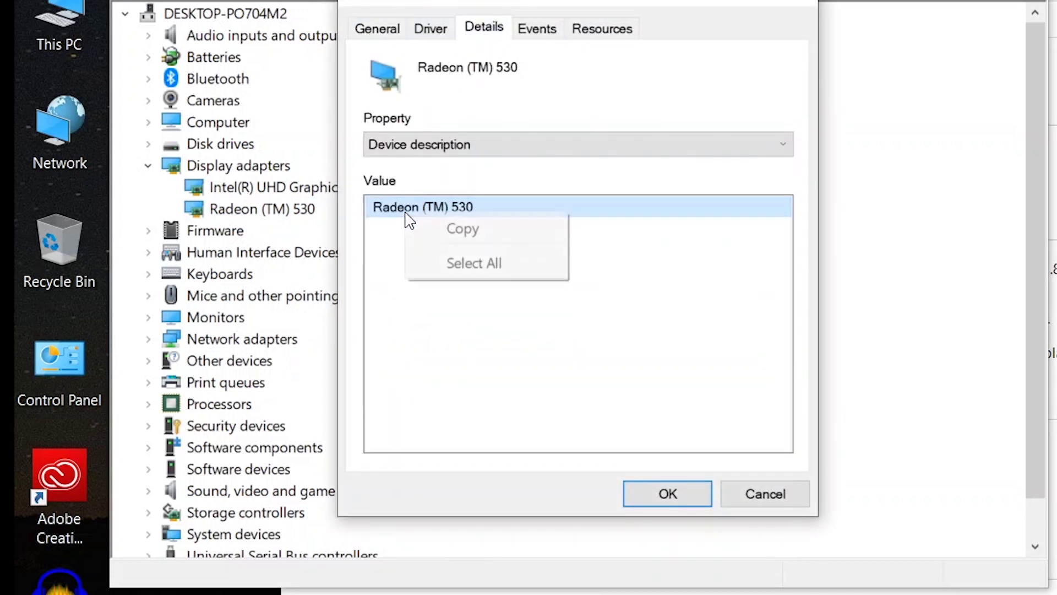
{"action": "left_click", "coordinate": [446, 228]}
{"action": "left_click", "coordinate": [804, 1]}
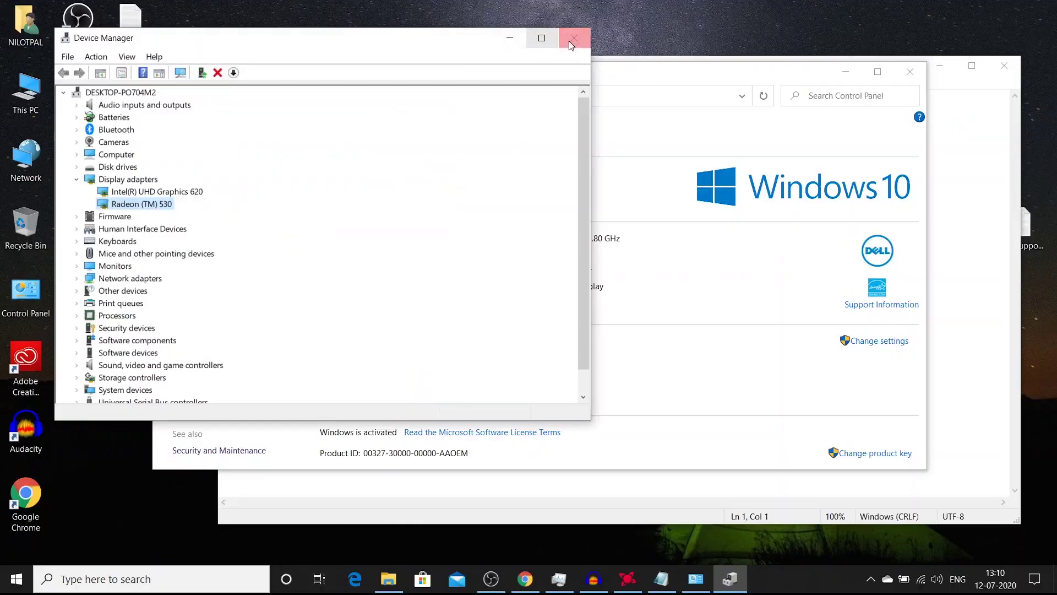
{"action": "left_click", "coordinate": [563, 38]}
Paste 'Radeon (TM) 530' into openCl.supported.cards.txt, save and close it, then copy the file.
{"action": "right_click", "coordinate": [271, 111]}
{"action": "left_click", "coordinate": [313, 163]}
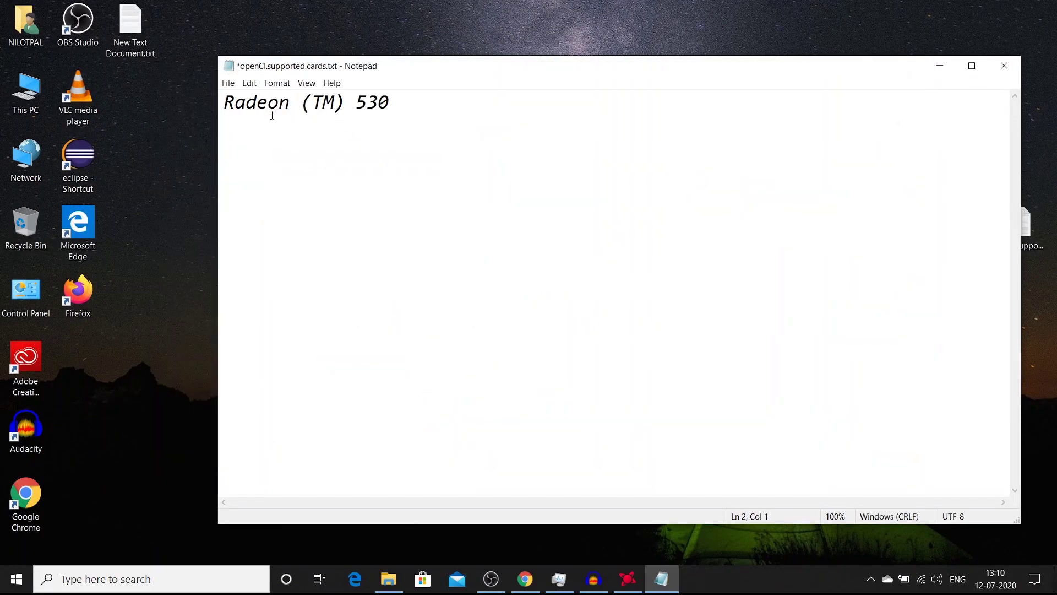
{"action": "left_click", "coordinate": [228, 84]}
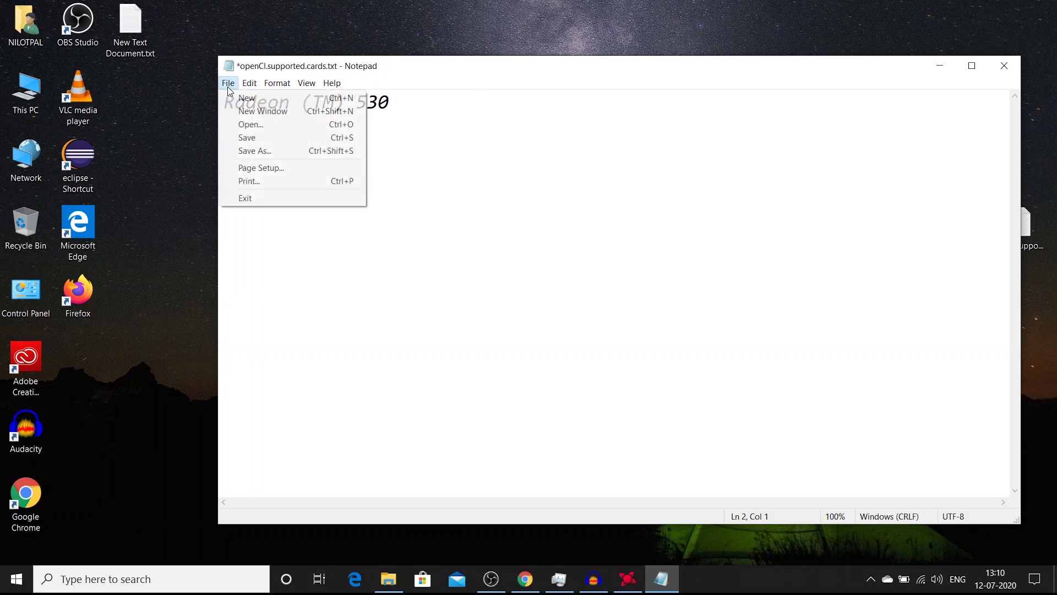
{"action": "left_click", "coordinate": [253, 138]}
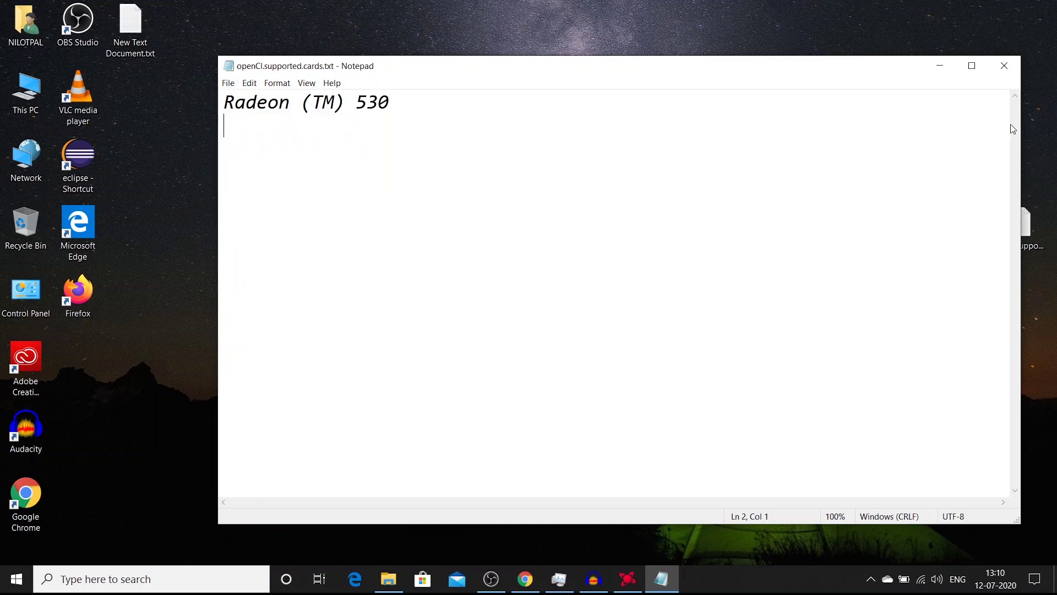
{"action": "left_click", "coordinate": [1004, 65]}
{"action": "right_click", "coordinate": [497, 220]}
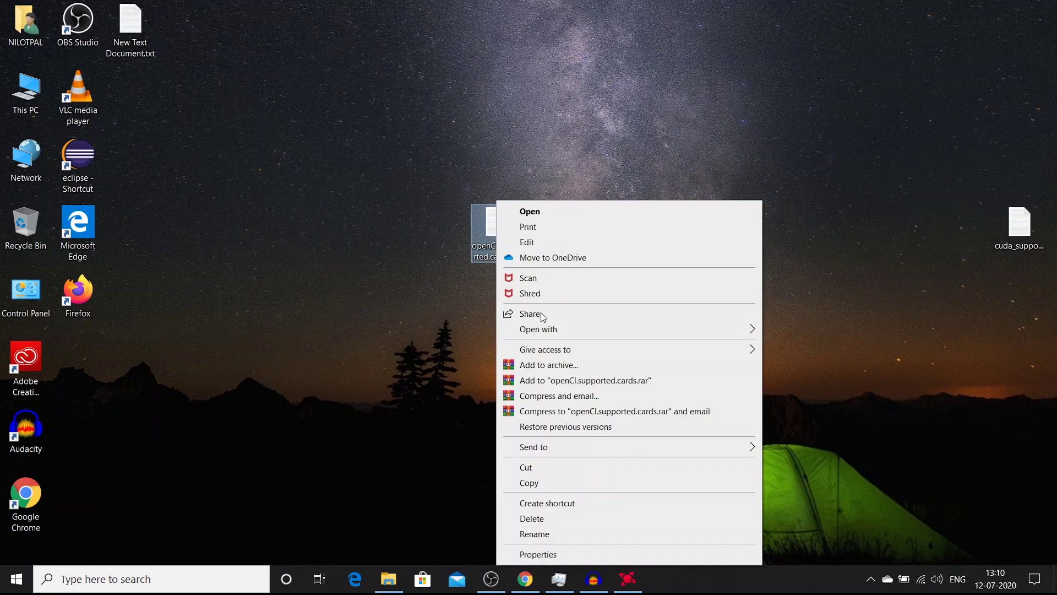
{"action": "left_click", "coordinate": [554, 482]}
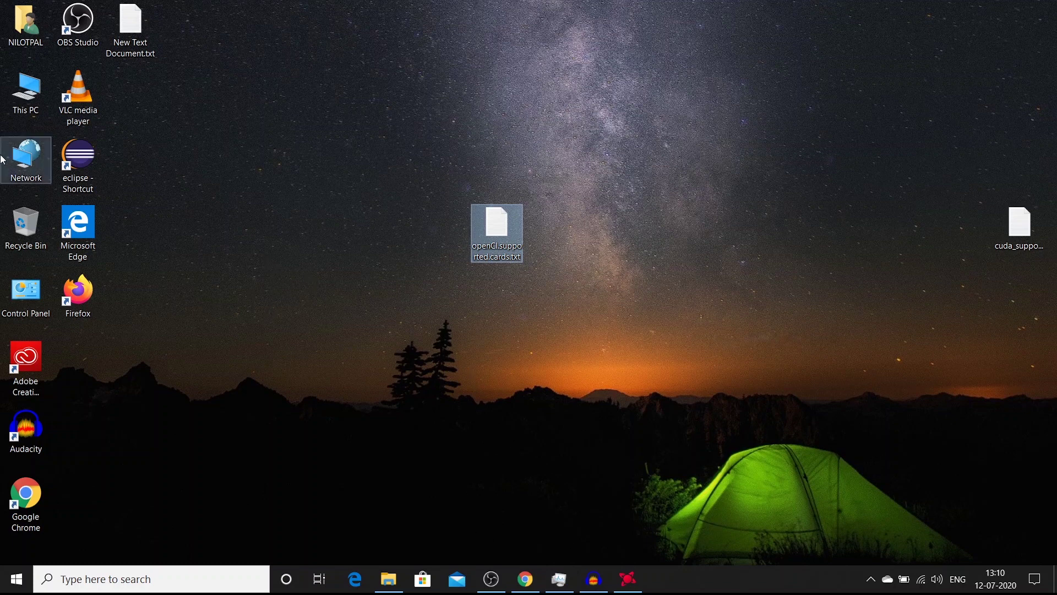
Browse to C:\Program Files\Adobe\Adobe Premiere Pro CC 2018 in File Explorer.
{"action": "double_click", "coordinate": [26, 94]}
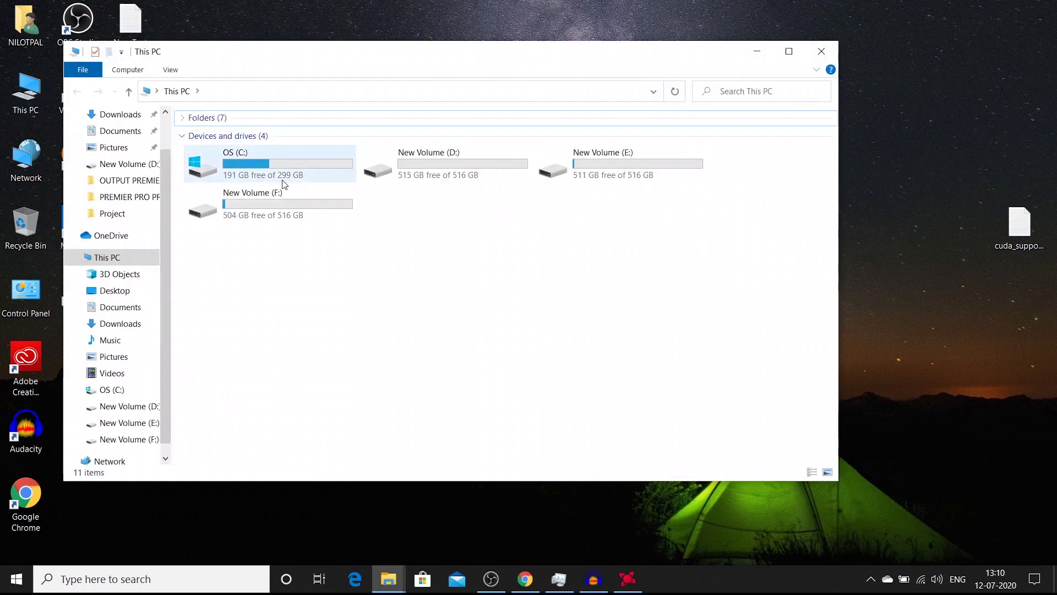
{"action": "double_click", "coordinate": [256, 155]}
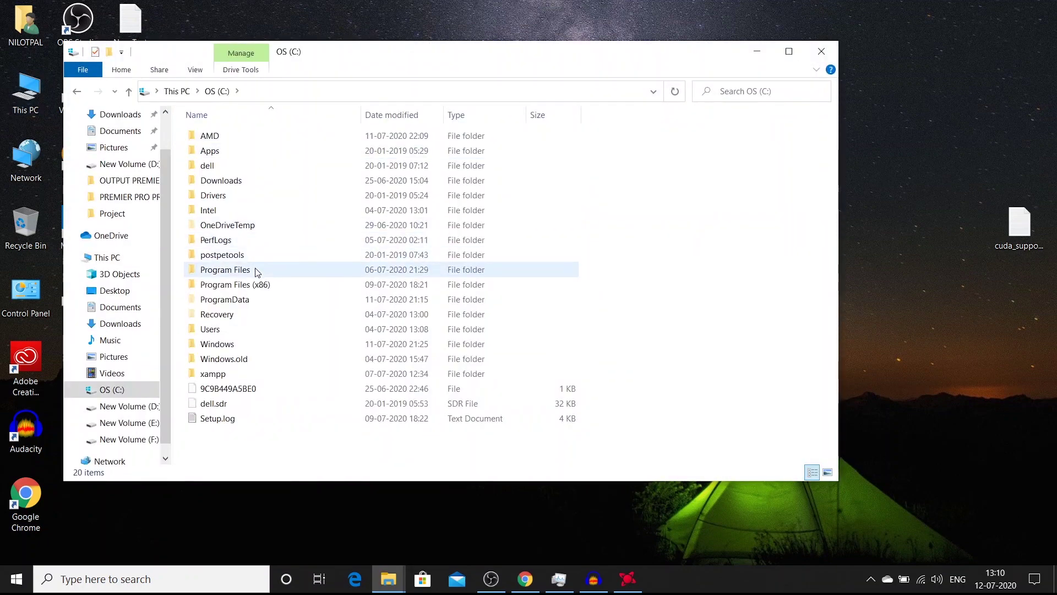
{"action": "double_click", "coordinate": [243, 273]}
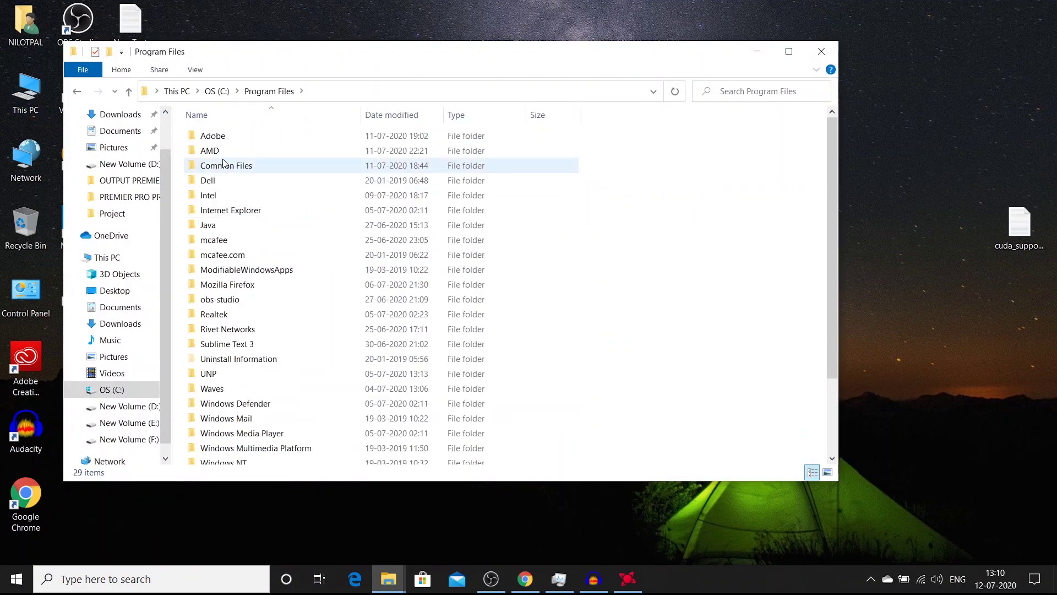
{"action": "double_click", "coordinate": [223, 137]}
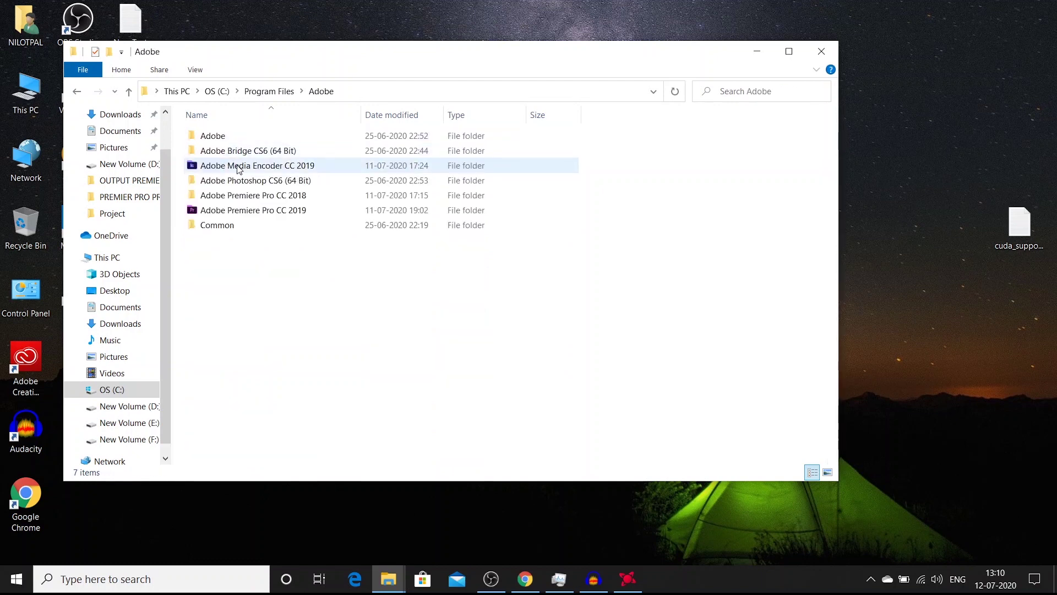
{"action": "double_click", "coordinate": [264, 202]}
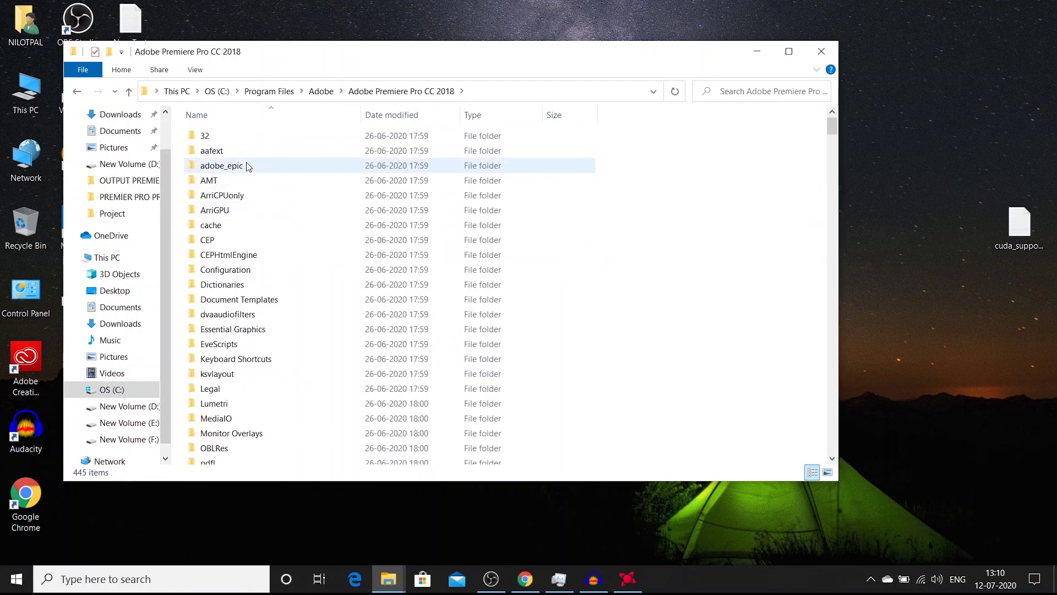
{"action": "scroll", "coordinate": [600, 333], "scroll_direction": "down", "scroll_amount": 3}
Try pasting the copied file into the Premiere folder and dismiss the permission warning.
{"action": "right_click", "coordinate": [654, 264]}
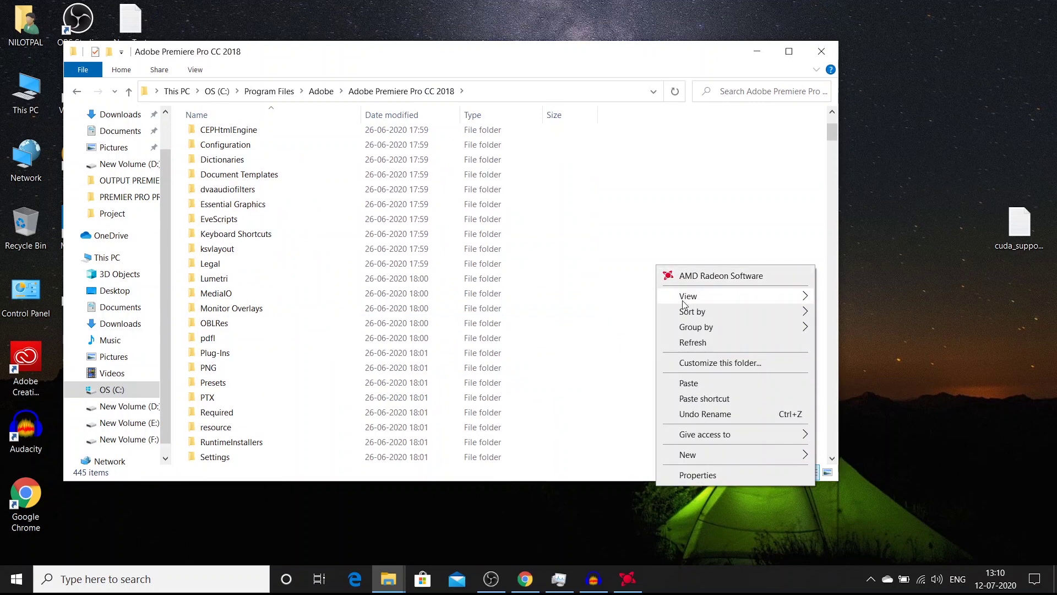
{"action": "left_click", "coordinate": [699, 382]}
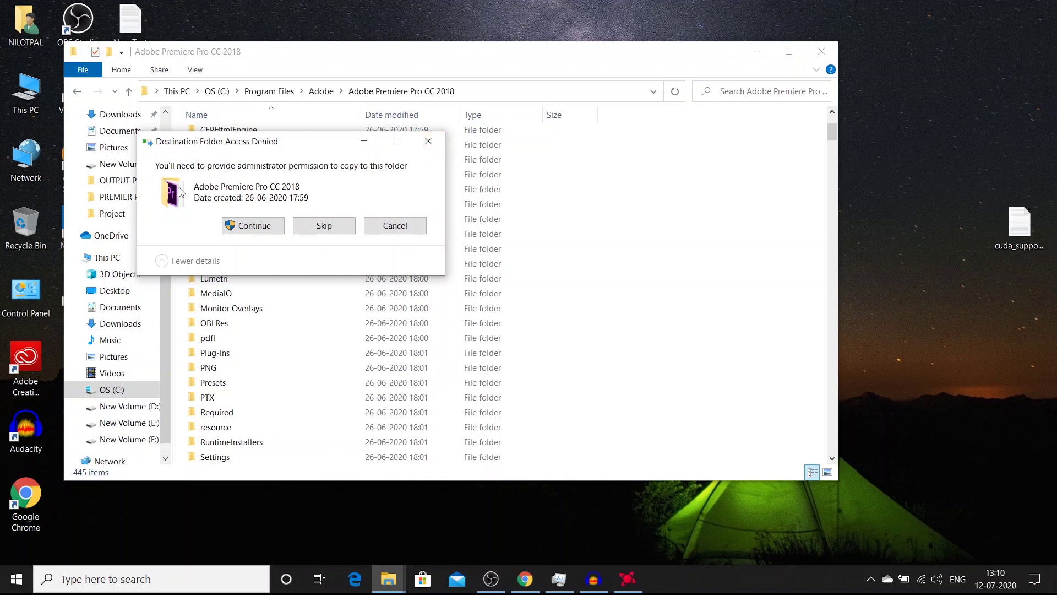
{"action": "left_click", "coordinate": [429, 143]}
Search the Premiere folder for 'open' and open OpenCL_supported_cards.txt in Notepad.
{"action": "left_click", "coordinate": [732, 94]}
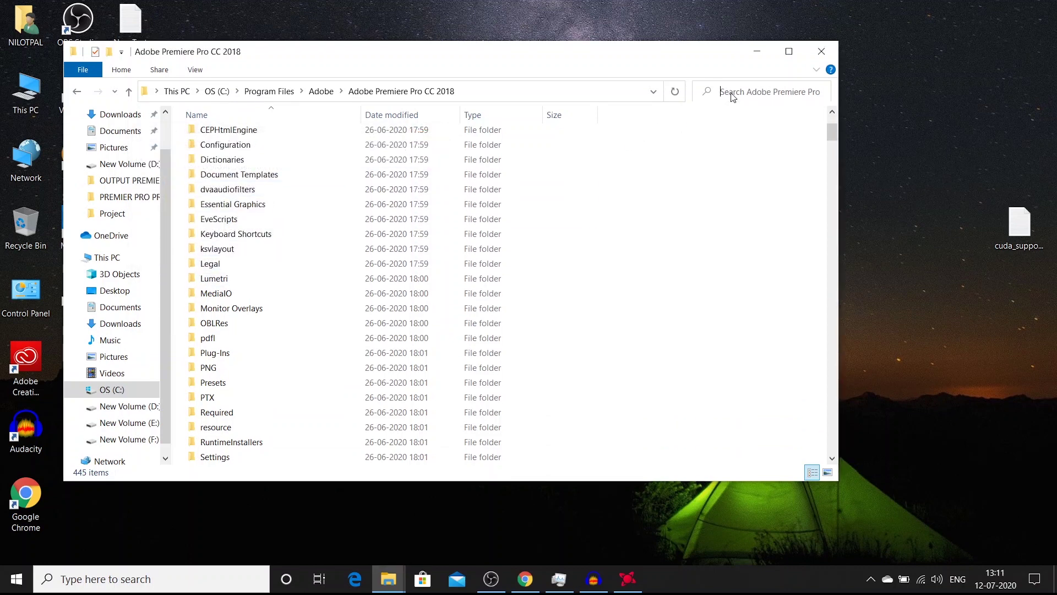
{"action": "type", "text": "o"}
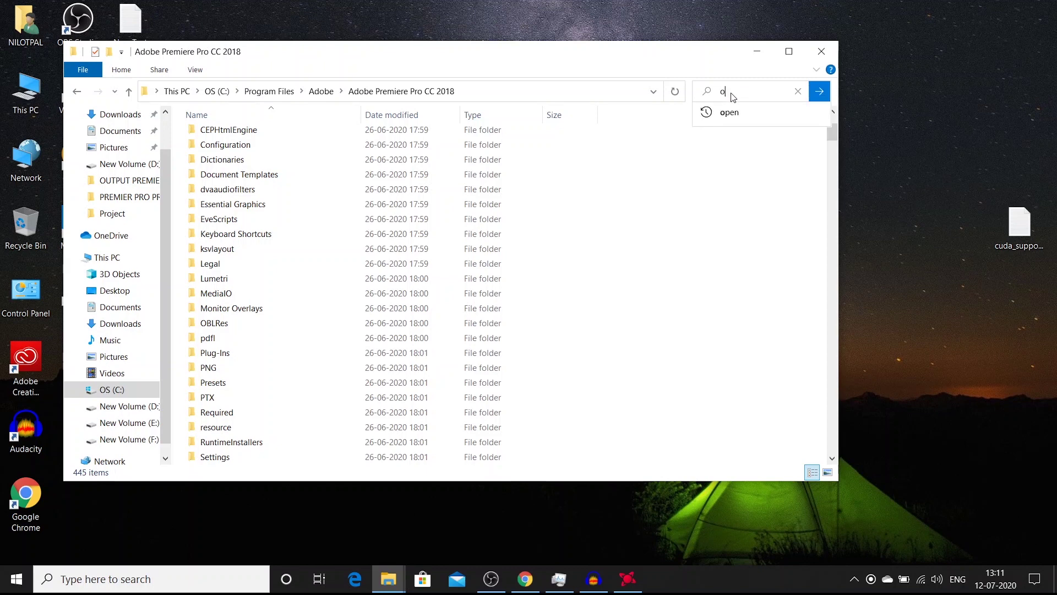
{"action": "left_click", "coordinate": [735, 114]}
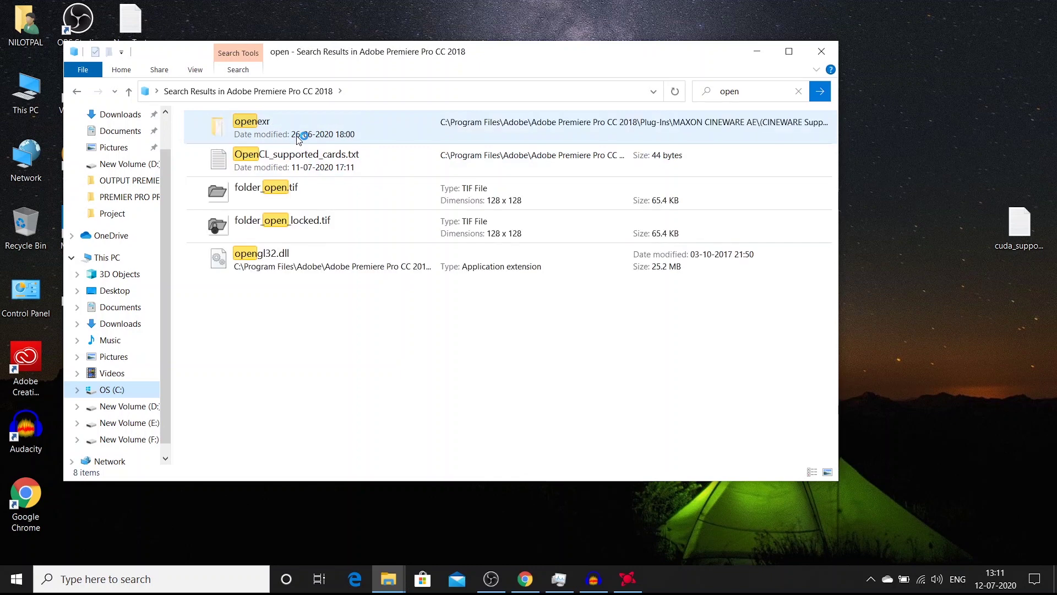
{"action": "left_click", "coordinate": [278, 169]}
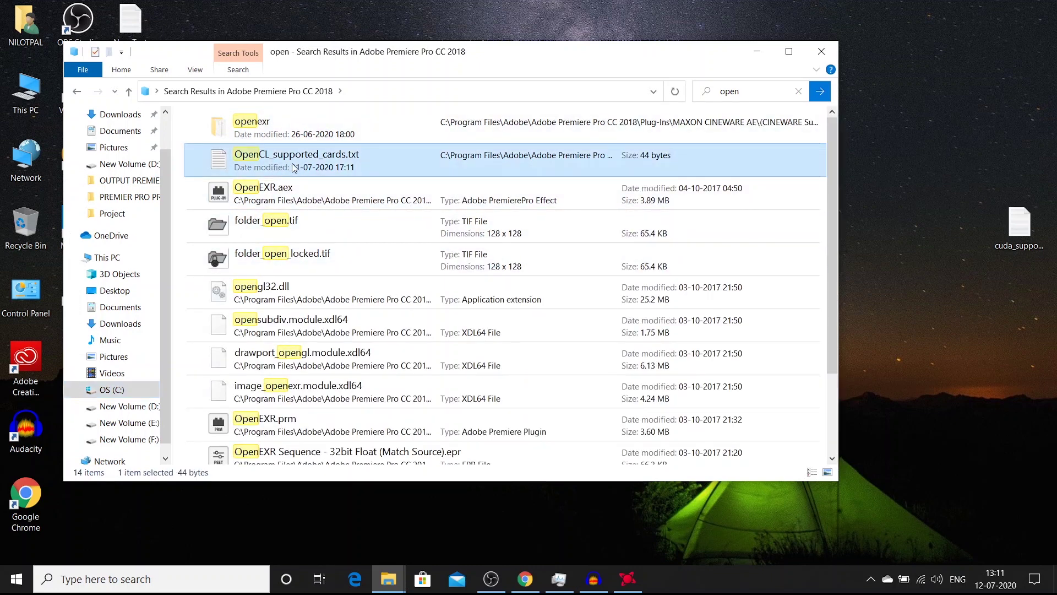
{"action": "right_click", "coordinate": [354, 159]}
{"action": "left_click", "coordinate": [375, 199]}
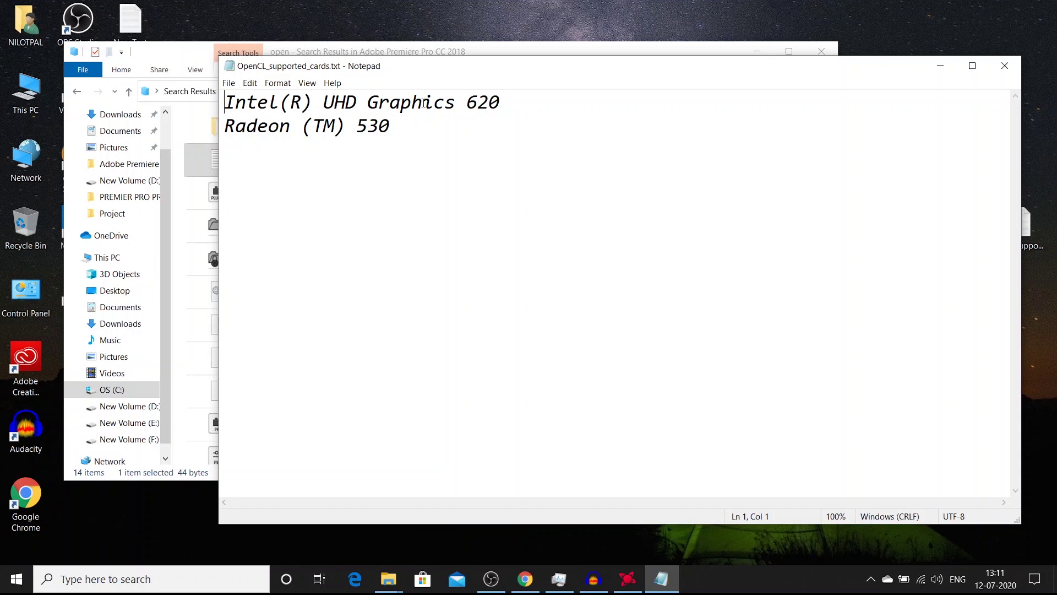
Check the list includes Intel(R) UHD Graphics 620 and Radeon (TM) 530, then close Notepad and Explorer.
{"action": "left_click", "coordinate": [501, 102]}
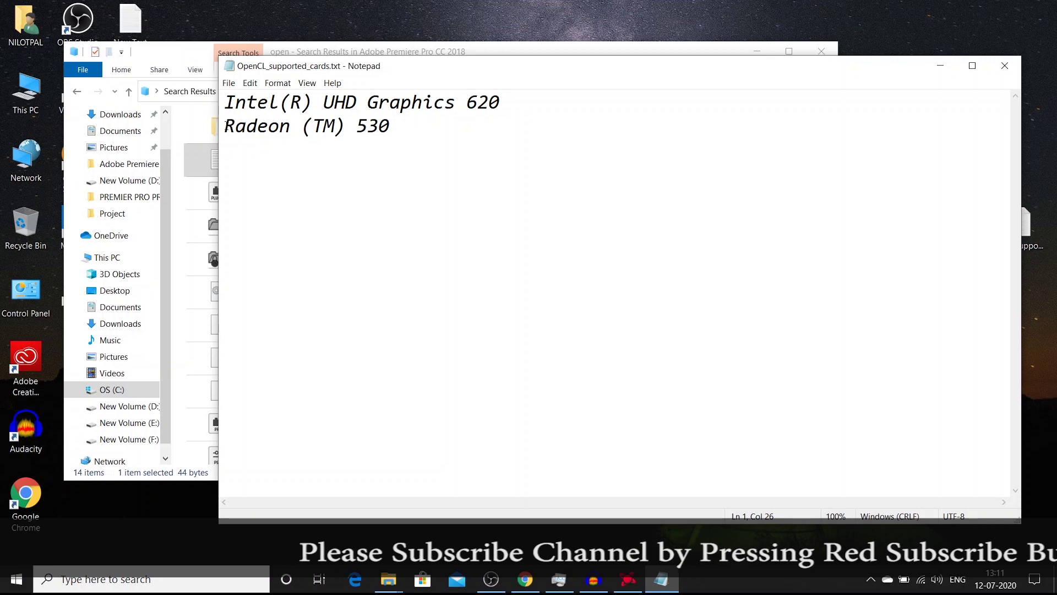
{"action": "left_click", "coordinate": [393, 128]}
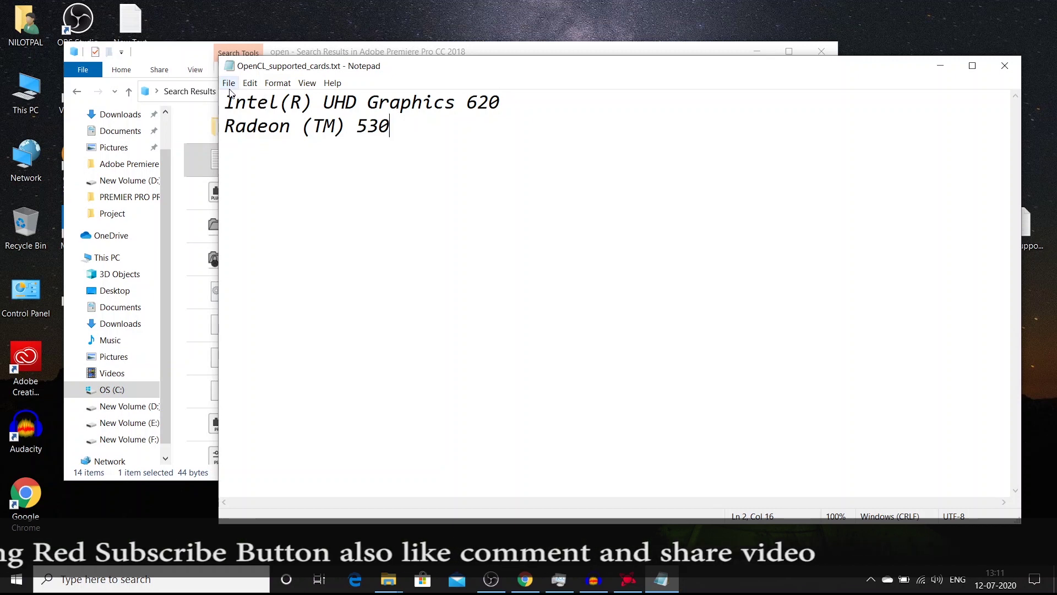
{"action": "key", "text": "alt+F4"}
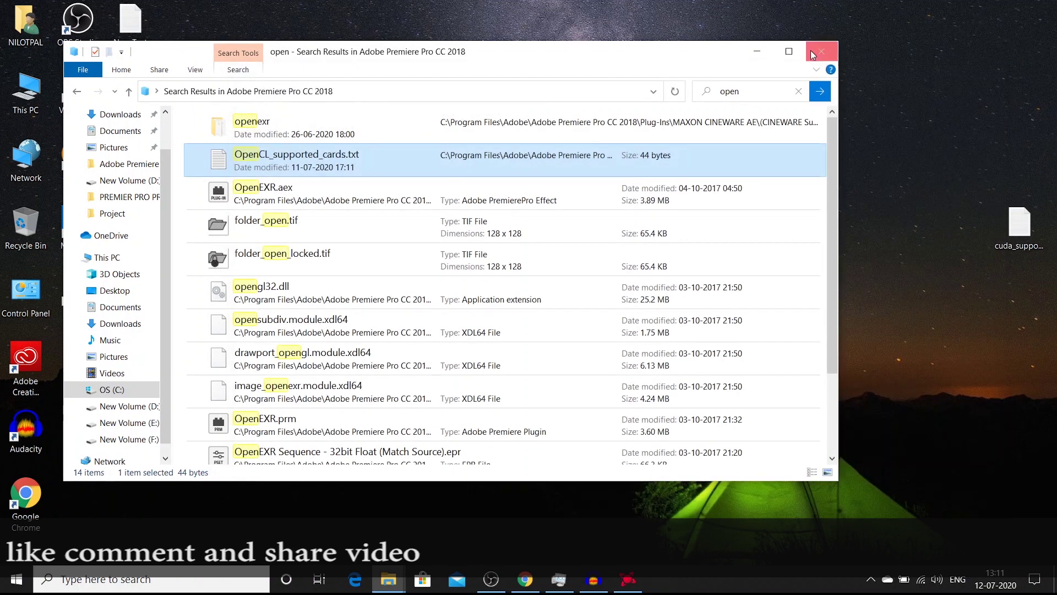
{"action": "left_click", "coordinate": [811, 53]}
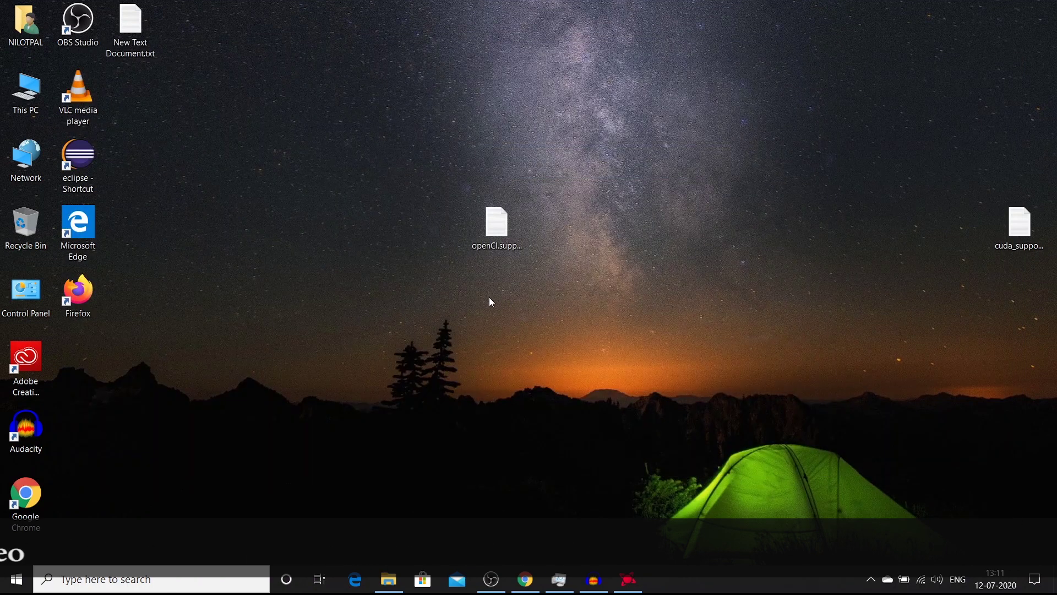
Launch Adobe Premiere Pro CC 2018 from the Start menu.
{"action": "key", "text": "super"}
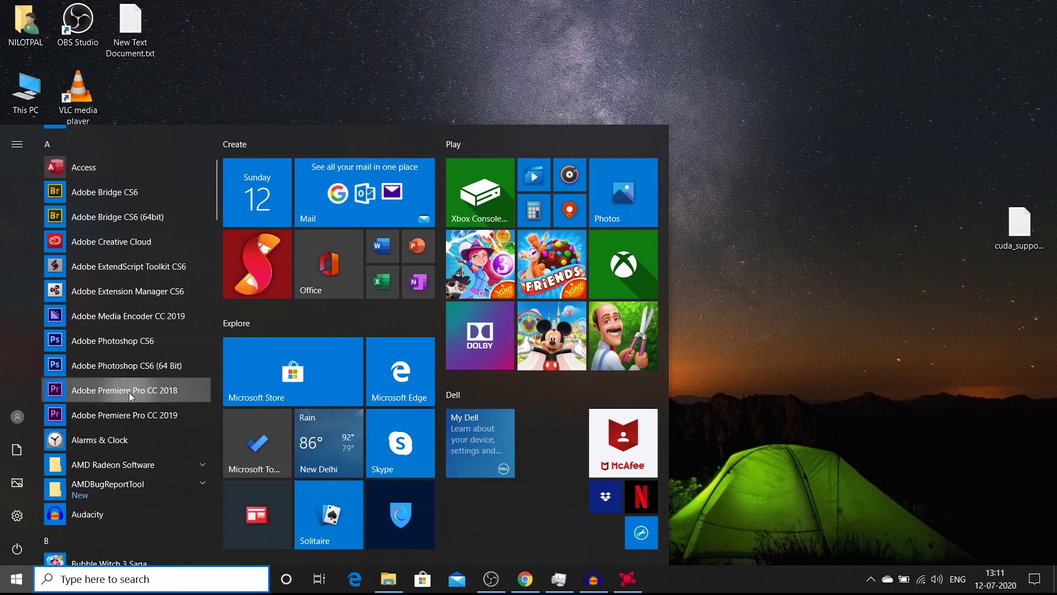
{"action": "left_click", "coordinate": [130, 393]}
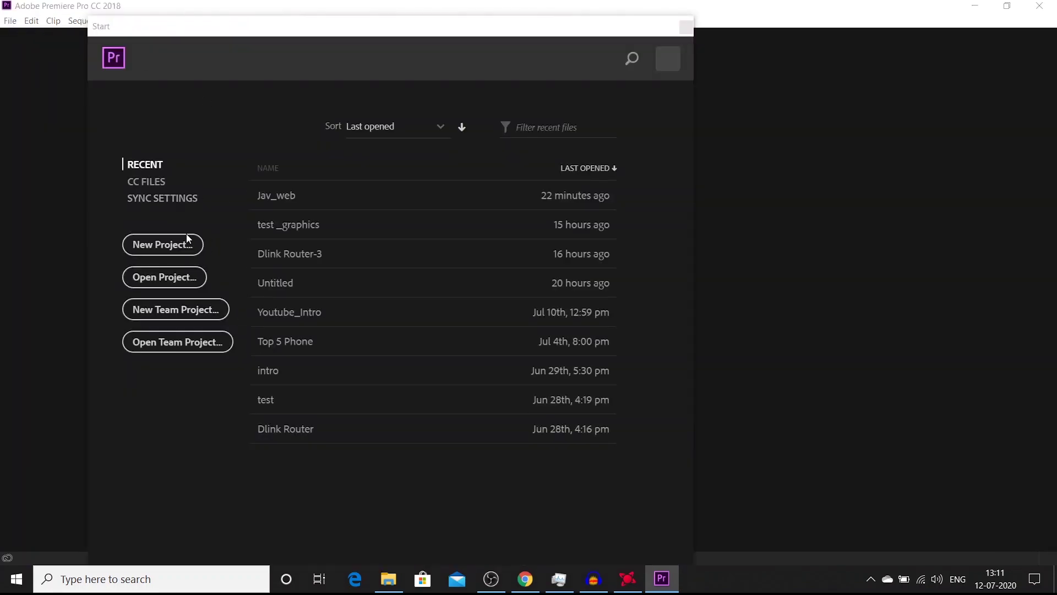
Open the test _graphics project, confirm its General Renderer is still software-only, then exit Premiere.
{"action": "left_click", "coordinate": [278, 229]}
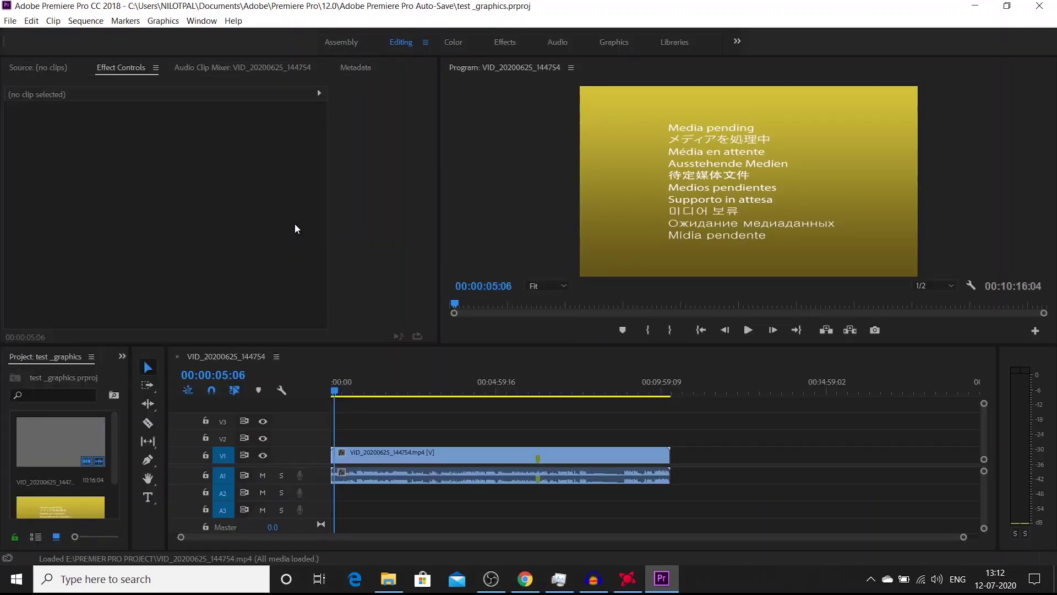
{"action": "left_click", "coordinate": [10, 21]}
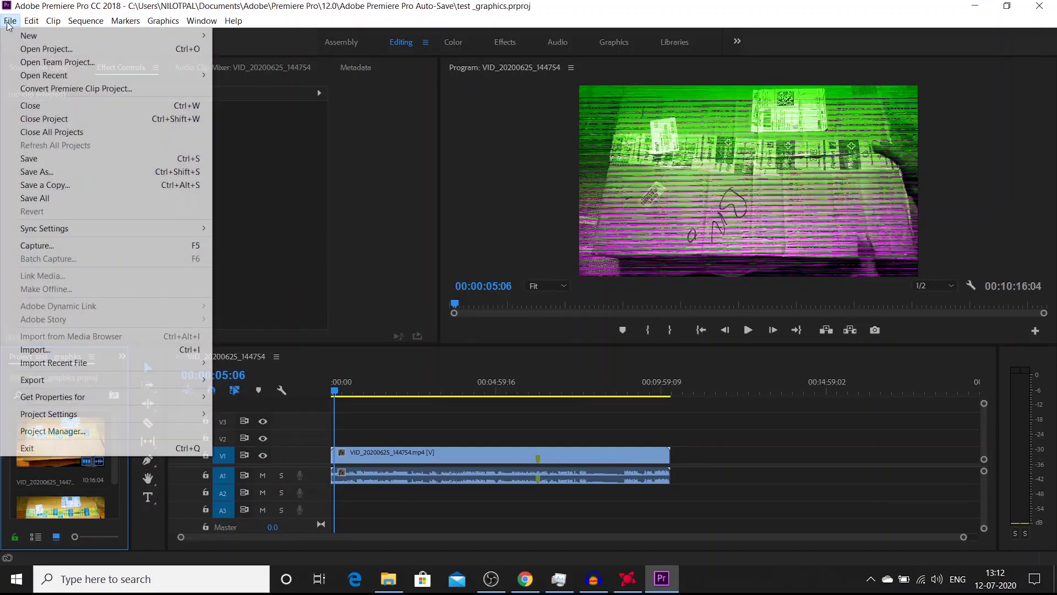
{"action": "mouse_move", "coordinate": [39, 418]}
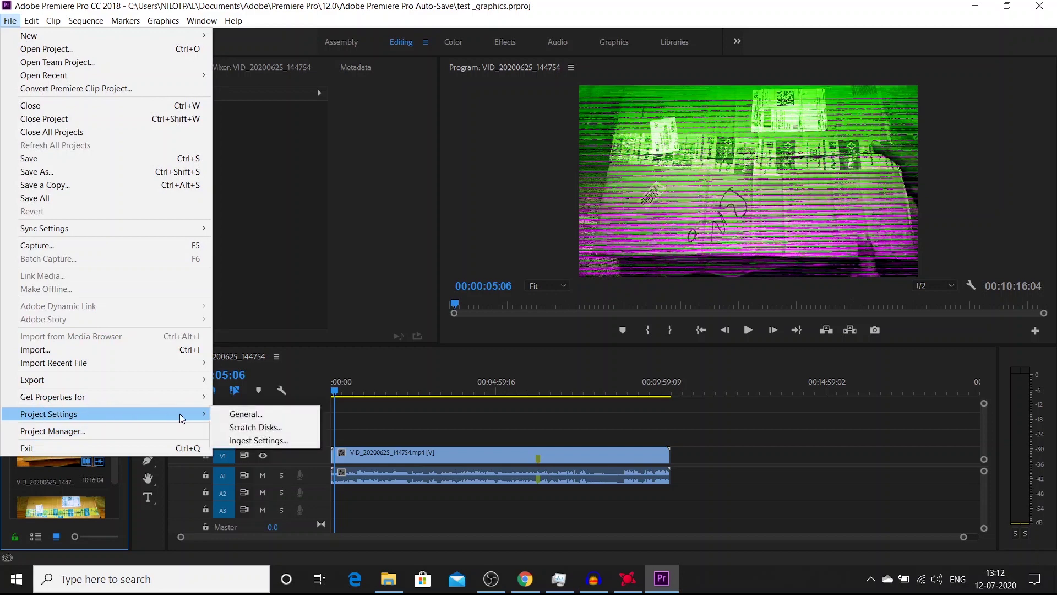
{"action": "left_click", "coordinate": [236, 417]}
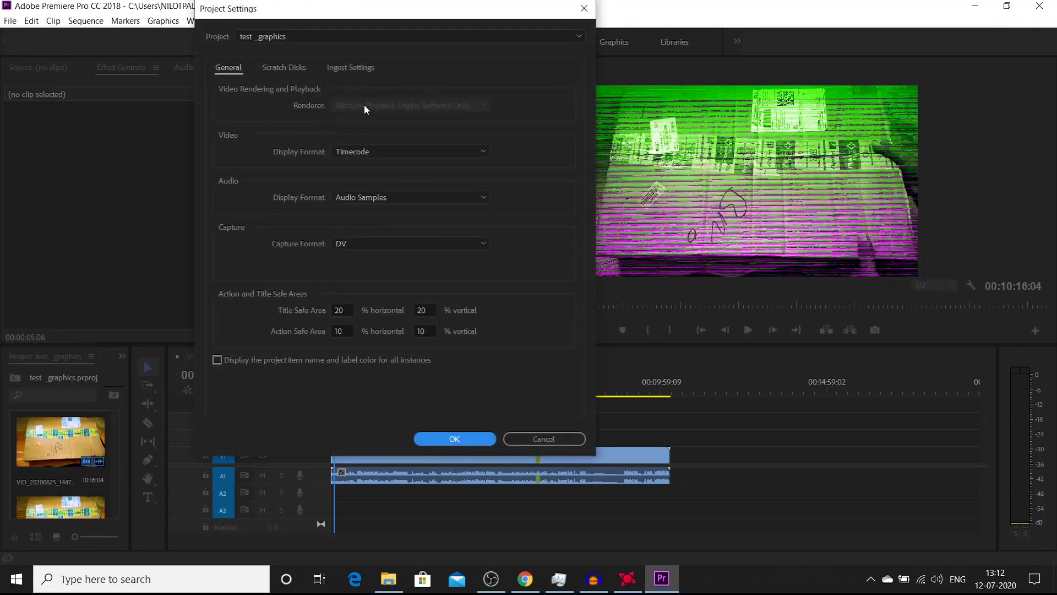
{"action": "mouse_move", "coordinate": [364, 106]}
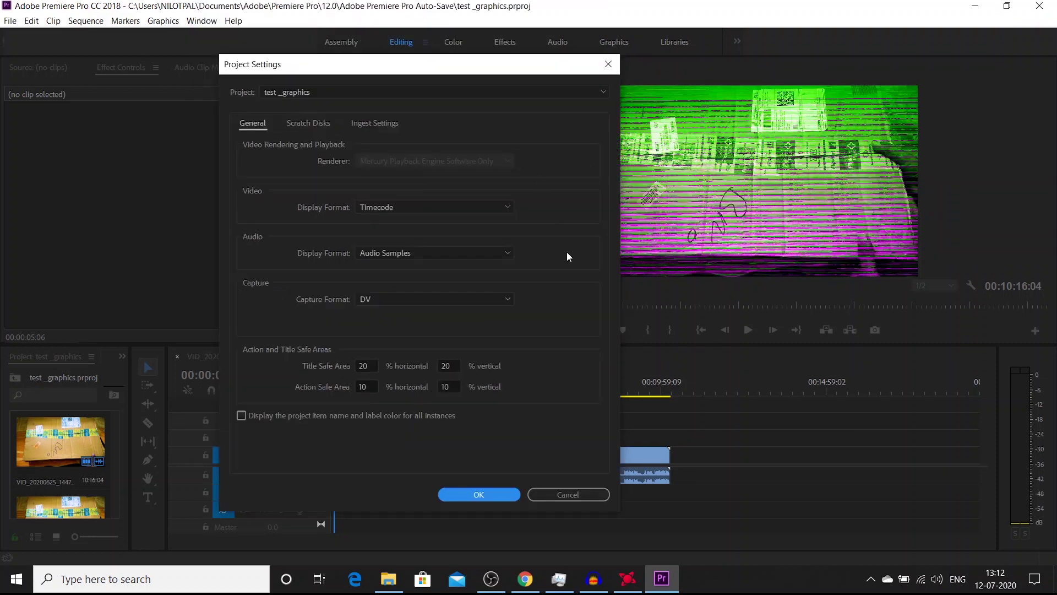
{"action": "key", "text": "Return"}
{"action": "left_click", "coordinate": [1025, 14]}
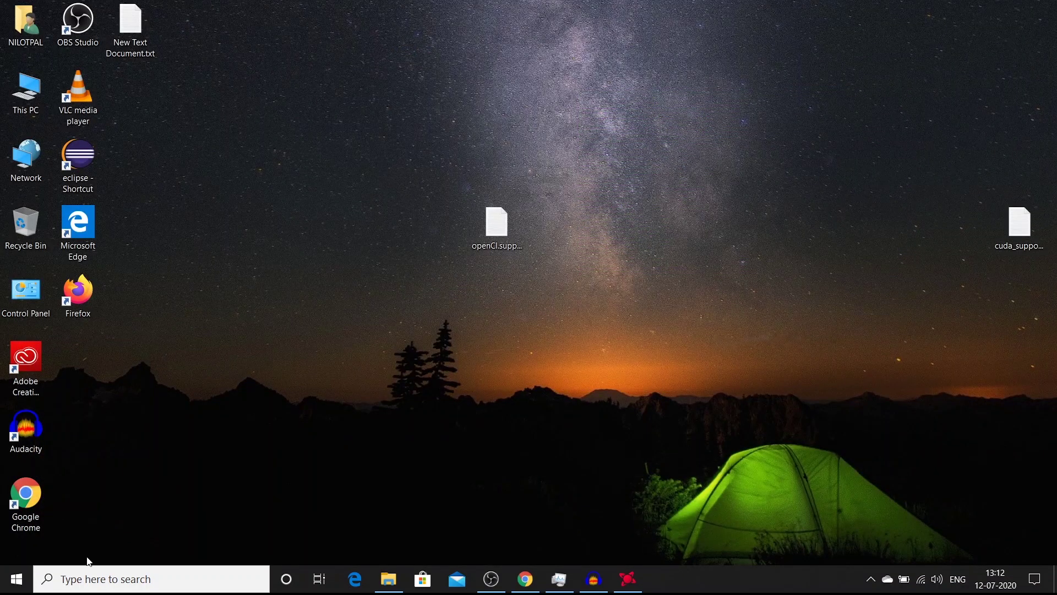
Search 'reg' and launch Registry Editor.
{"action": "left_click", "coordinate": [115, 581]}
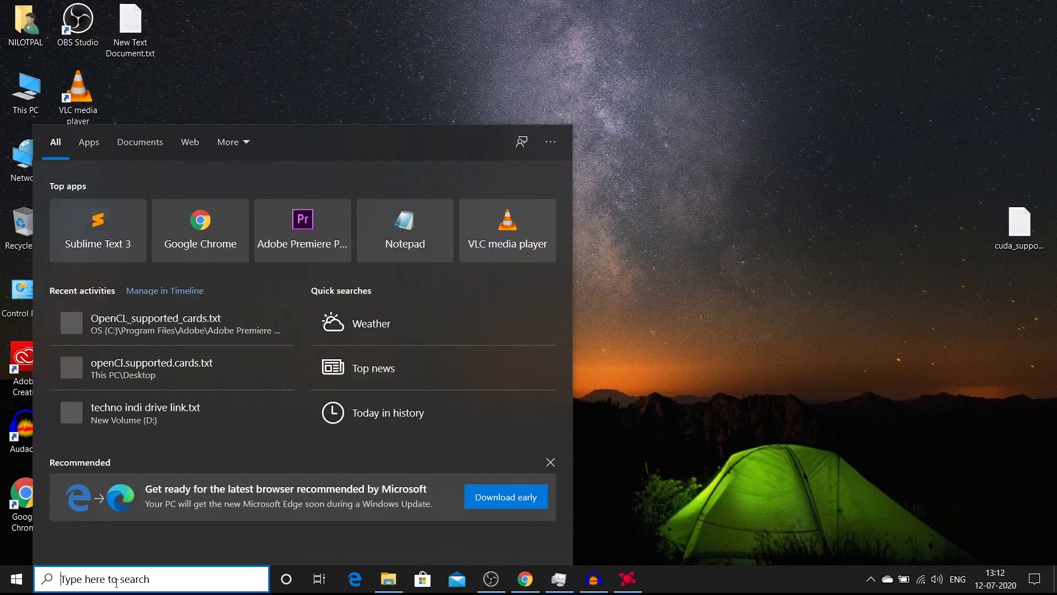
{"action": "type", "text": "reg"}
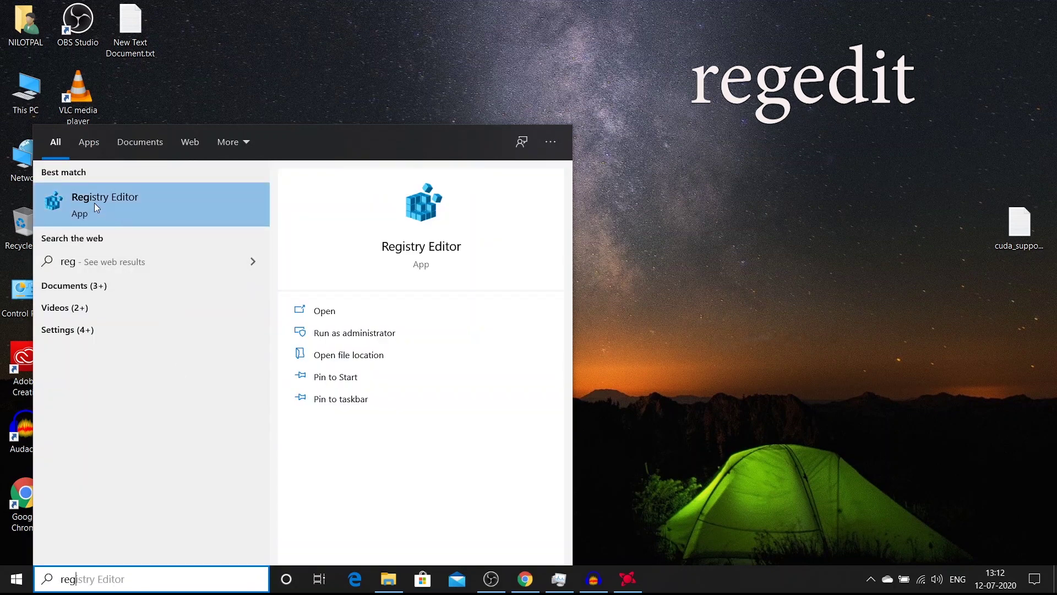
{"action": "left_click", "coordinate": [136, 199]}
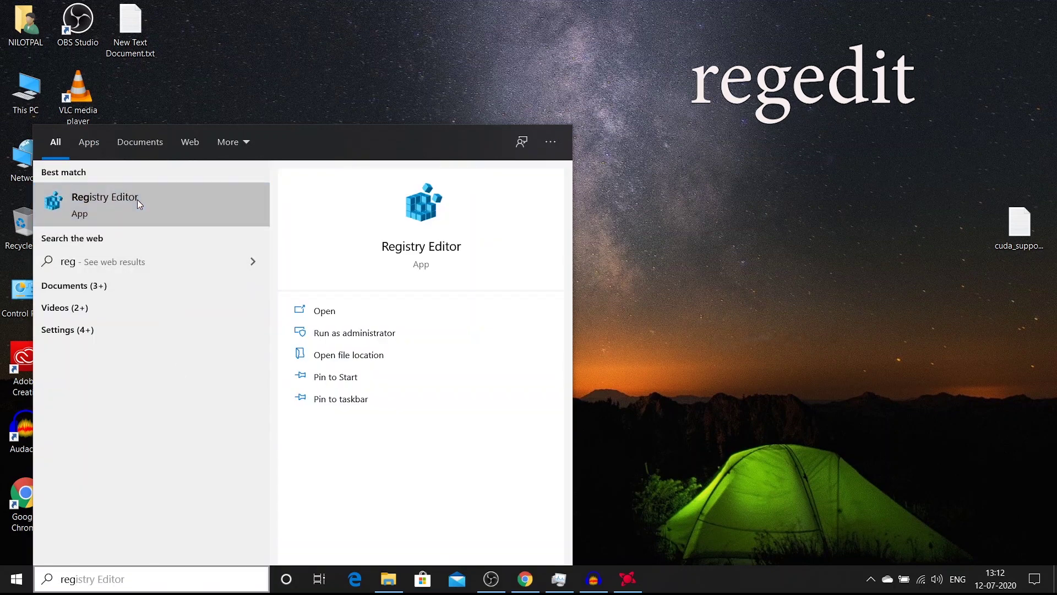
{"action": "key", "text": "Left"}
{"action": "key", "text": "Left"}
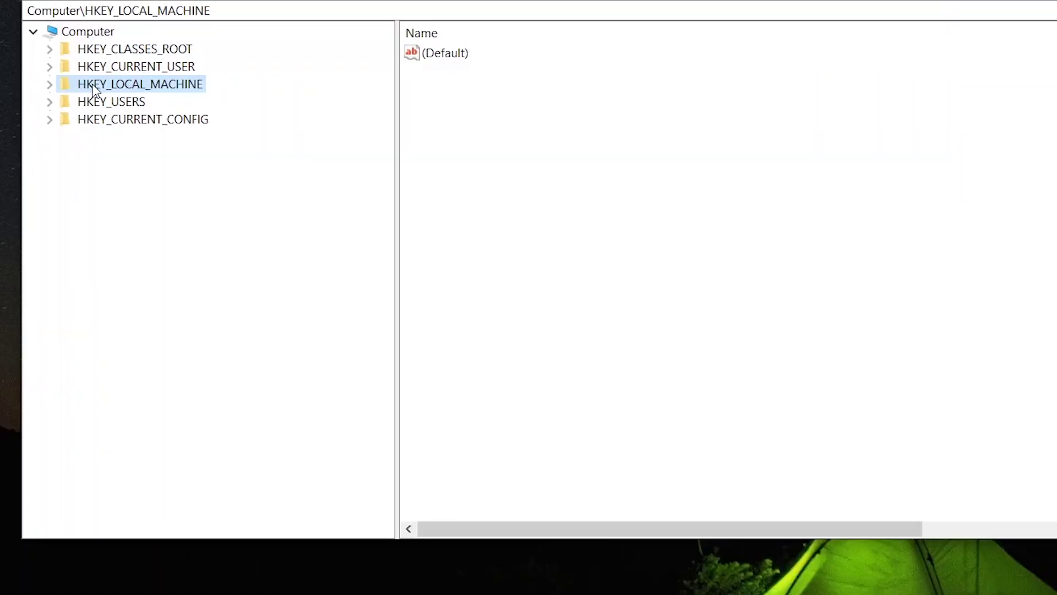
Navigate to HKEY_LOCAL_MACHINE\SOFTWARE\Khronos\OpenCL\Vendors.
{"action": "left_click", "coordinate": [49, 85]}
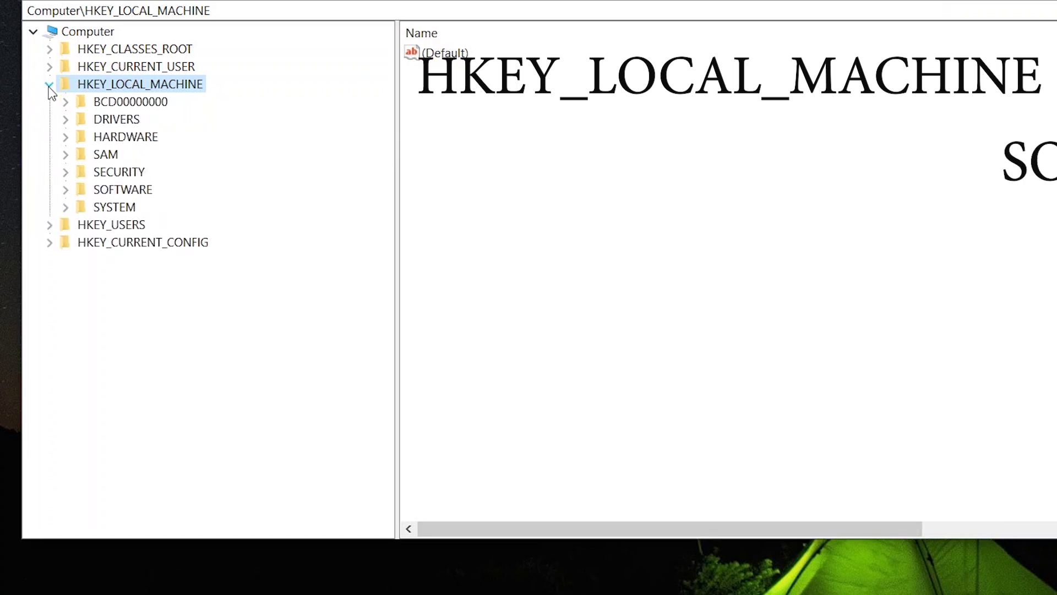
{"action": "left_click", "coordinate": [66, 190]}
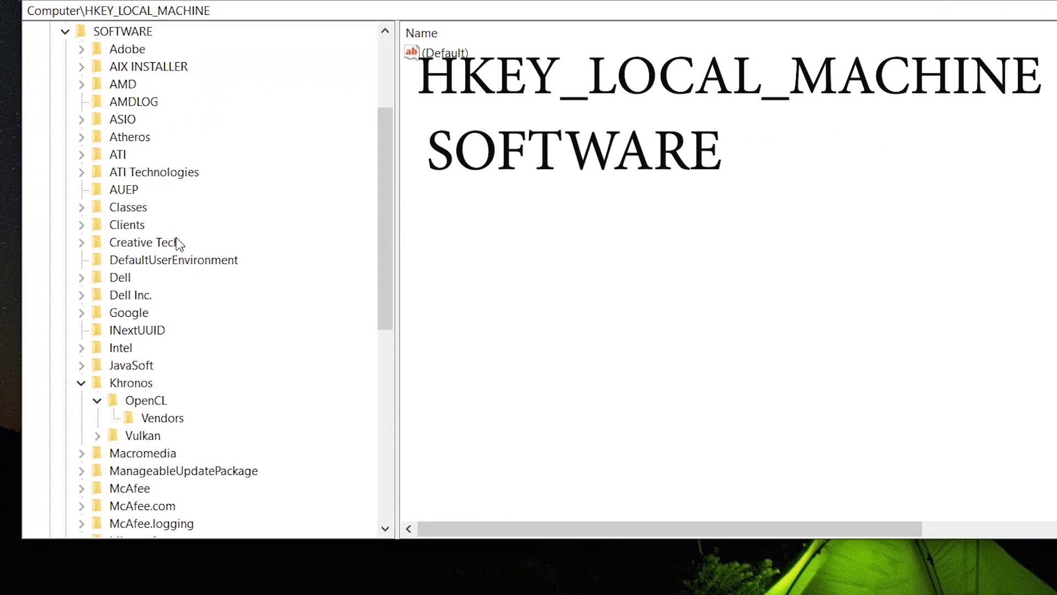
{"action": "scroll", "coordinate": [179, 248], "scroll_direction": "down", "scroll_amount": 2}
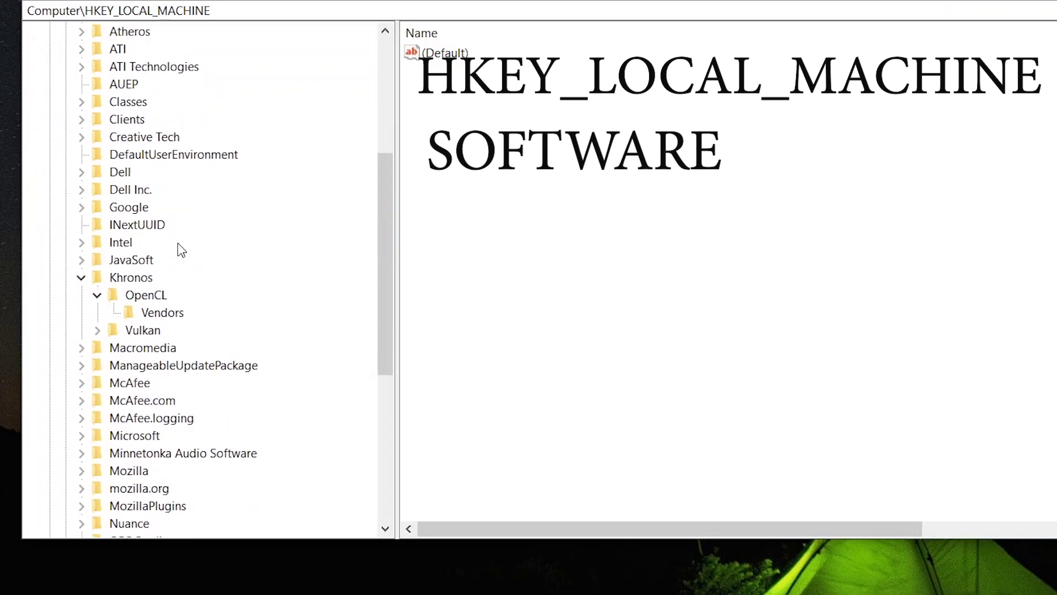
{"action": "left_click", "coordinate": [130, 278]}
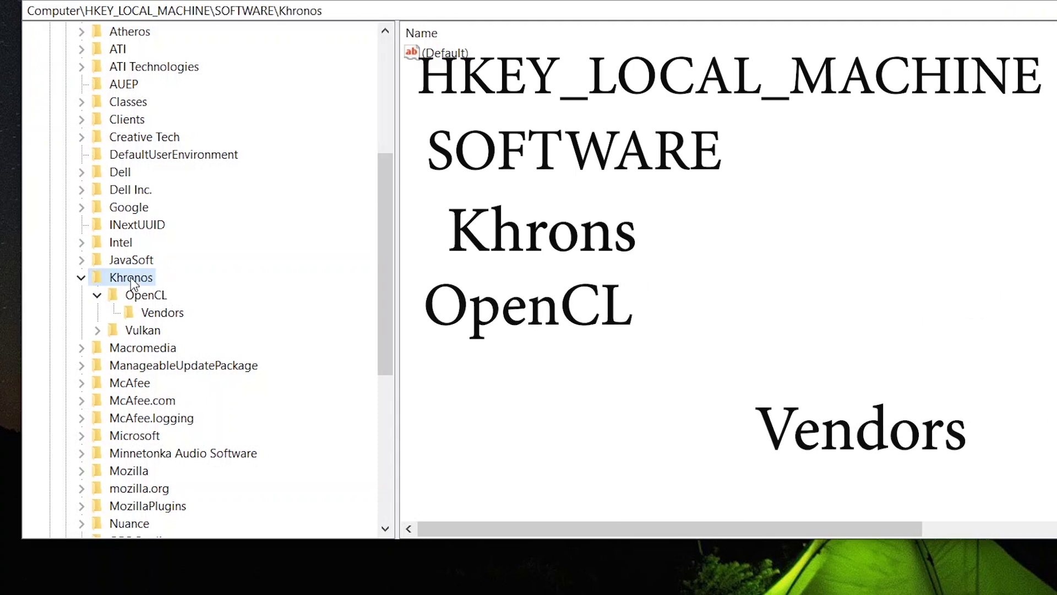
{"action": "left_click", "coordinate": [160, 314]}
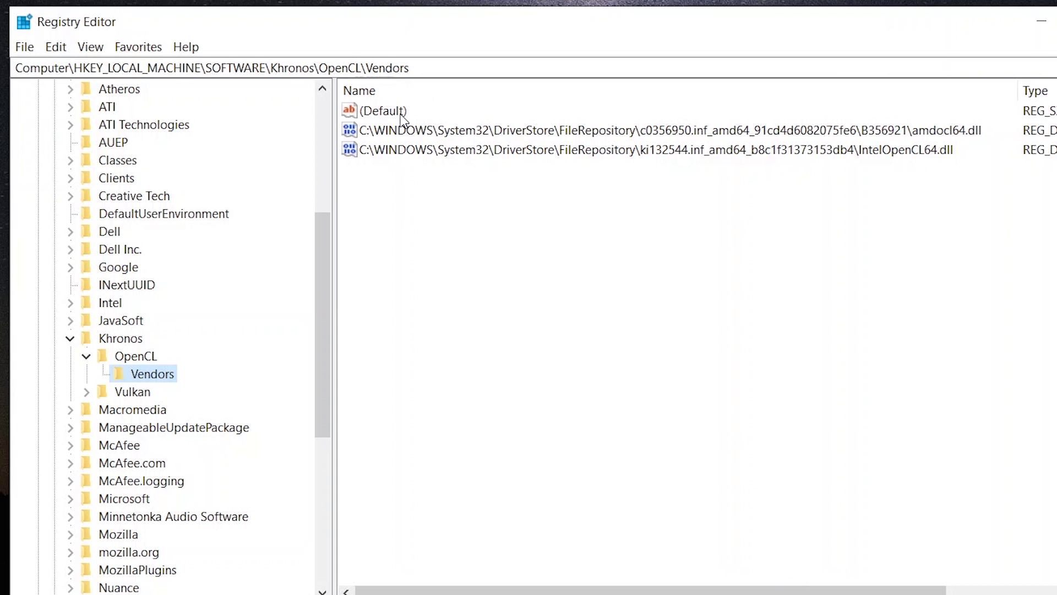
Confirm the IntelOpenCL64.dll vendor value data is 1.
{"action": "left_click", "coordinate": [387, 114]}
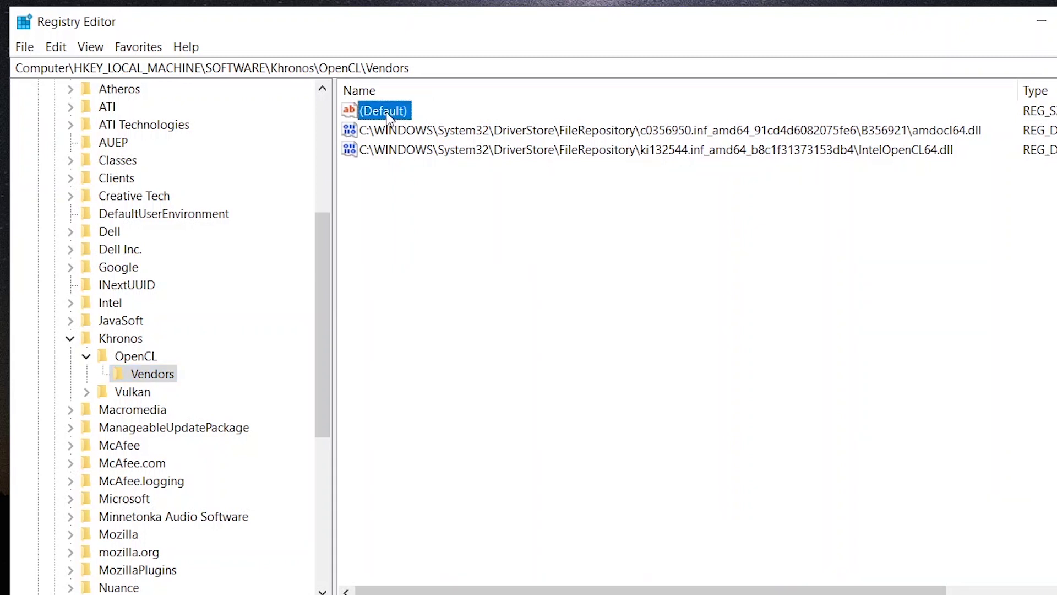
{"action": "left_click", "coordinate": [444, 156]}
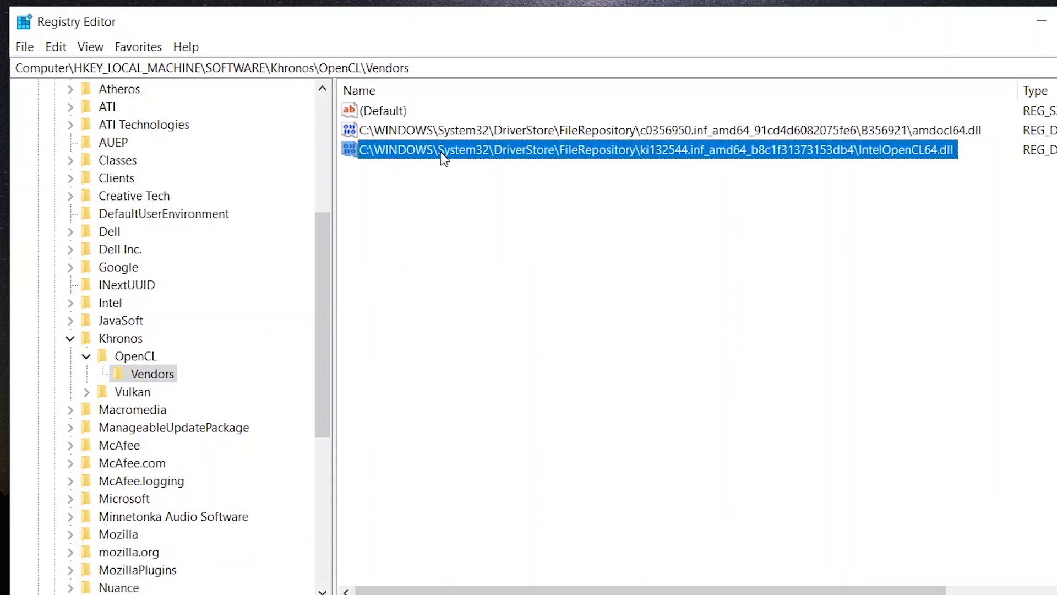
{"action": "right_click", "coordinate": [443, 156]}
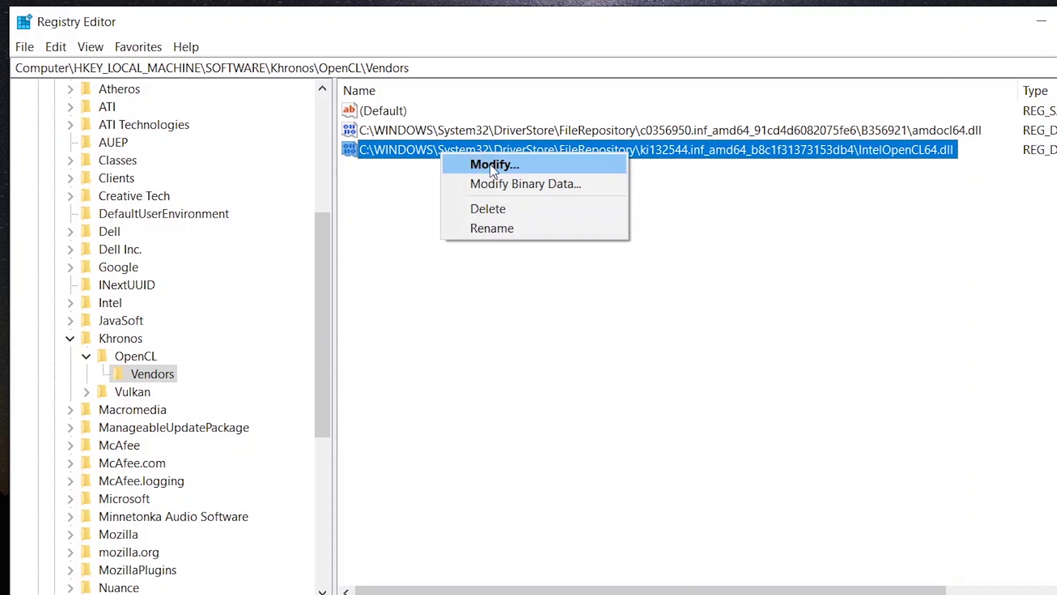
{"action": "left_click", "coordinate": [489, 165]}
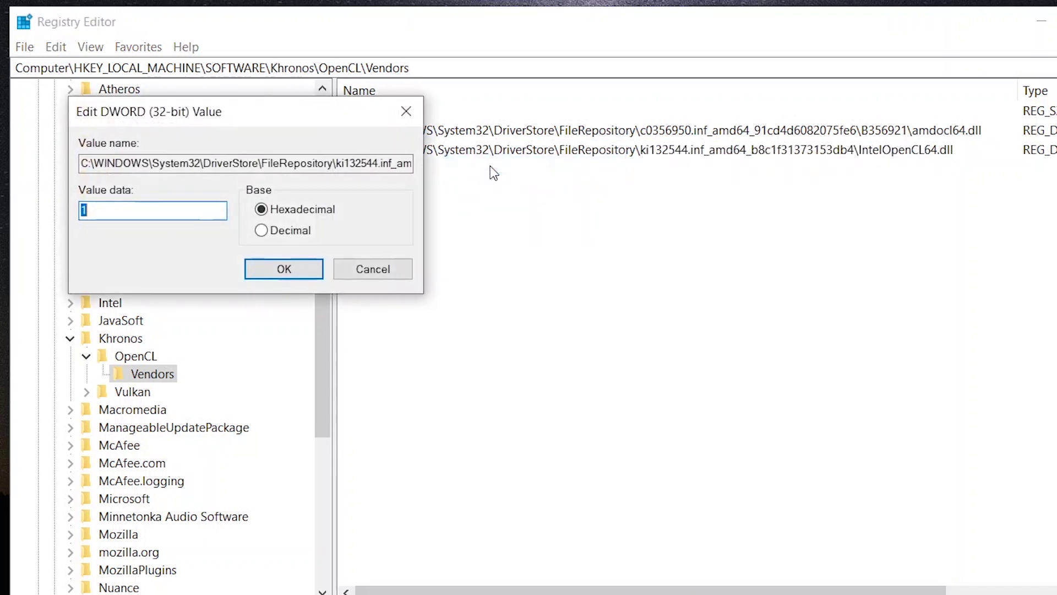
{"action": "left_click", "coordinate": [113, 214]}
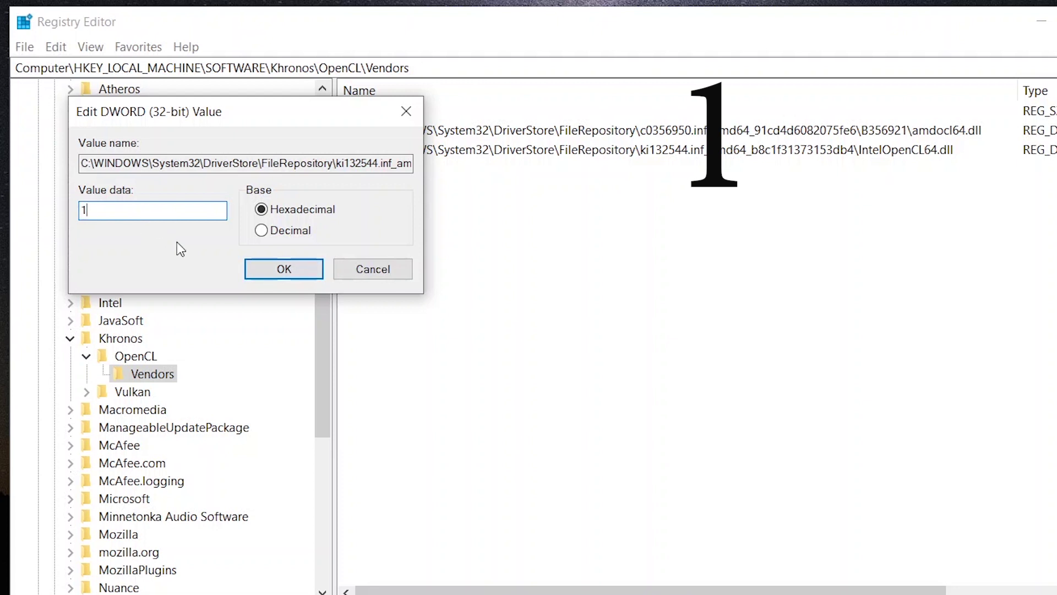
{"action": "left_click", "coordinate": [280, 270]}
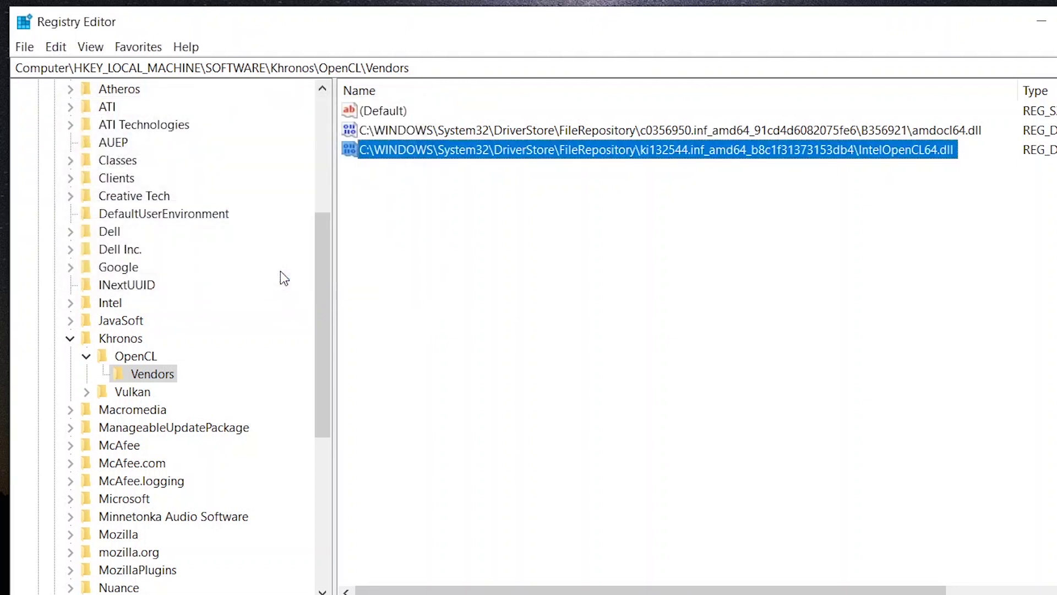
Change the amdocl64.dll vendor value data from 0 to 1.
{"action": "left_click", "coordinate": [447, 135]}
{"action": "right_click", "coordinate": [447, 134]}
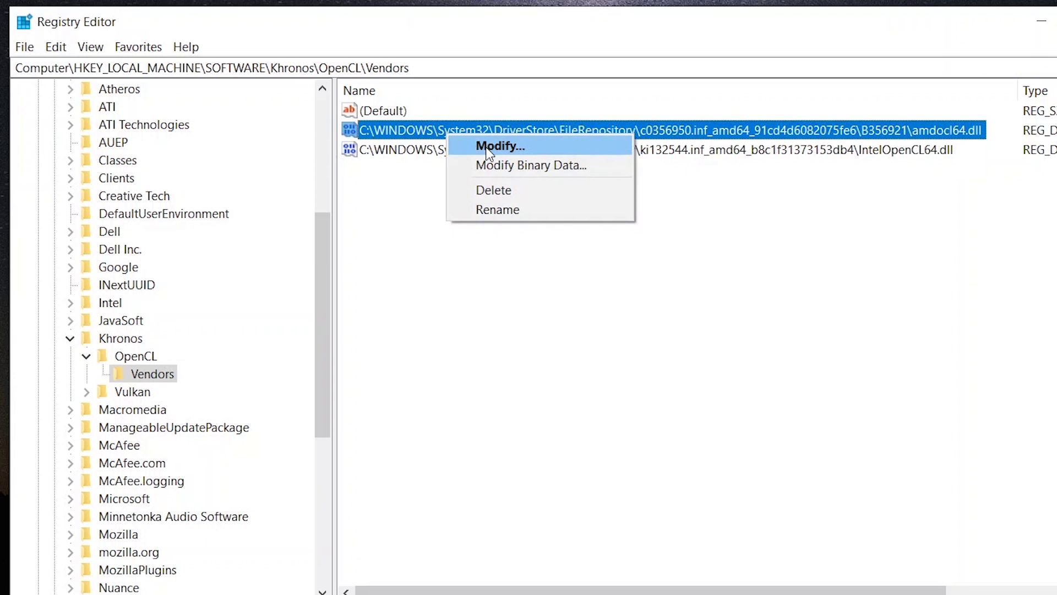
{"action": "left_click", "coordinate": [488, 147]}
{"action": "key", "text": "BackSpace"}
{"action": "type", "text": "1"}
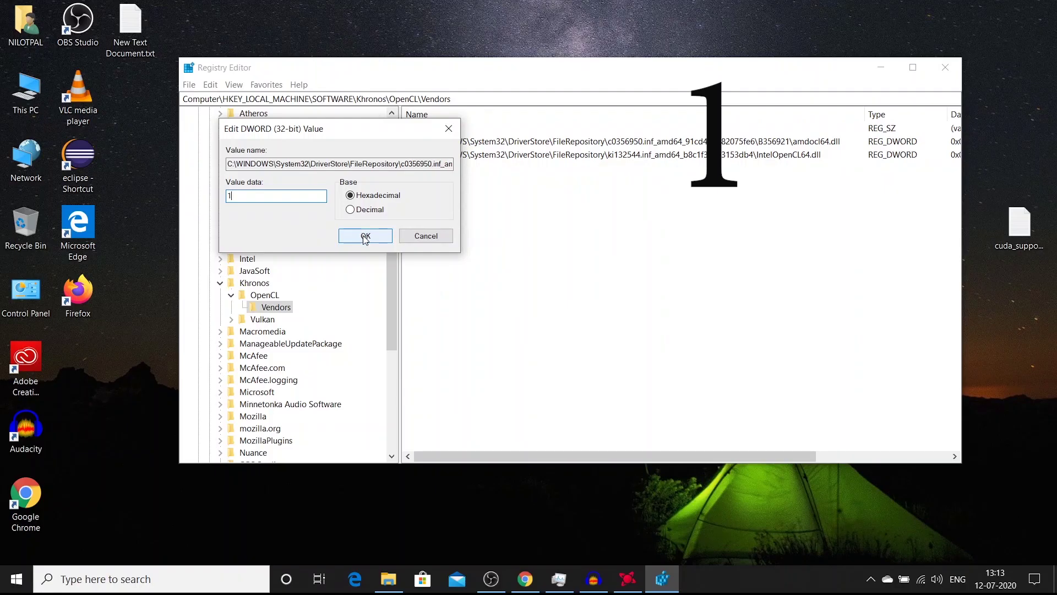
{"action": "left_click", "coordinate": [362, 235]}
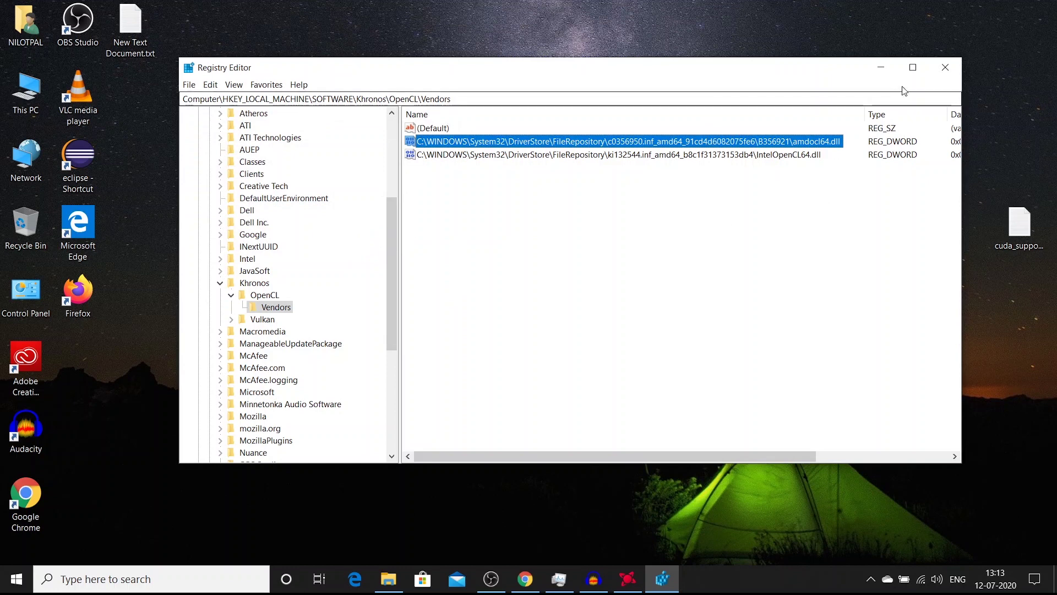
Close Registry Editor and refresh the desktop several times.
{"action": "left_click", "coordinate": [945, 67]}
{"action": "right_click", "coordinate": [323, 164]}
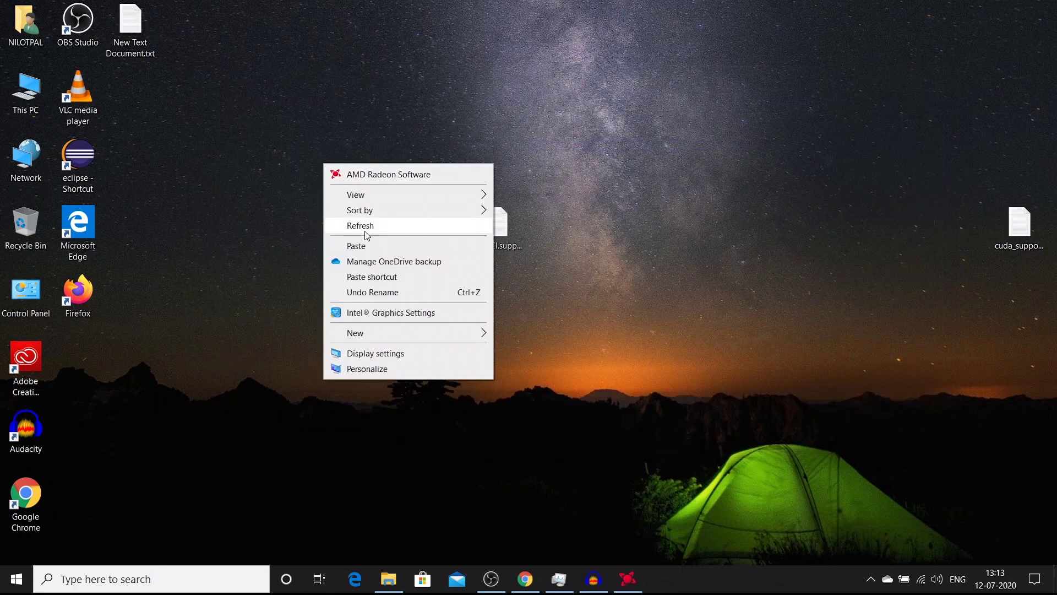
{"action": "left_click", "coordinate": [366, 231]}
{"action": "right_click", "coordinate": [285, 191]}
{"action": "left_click", "coordinate": [341, 252]}
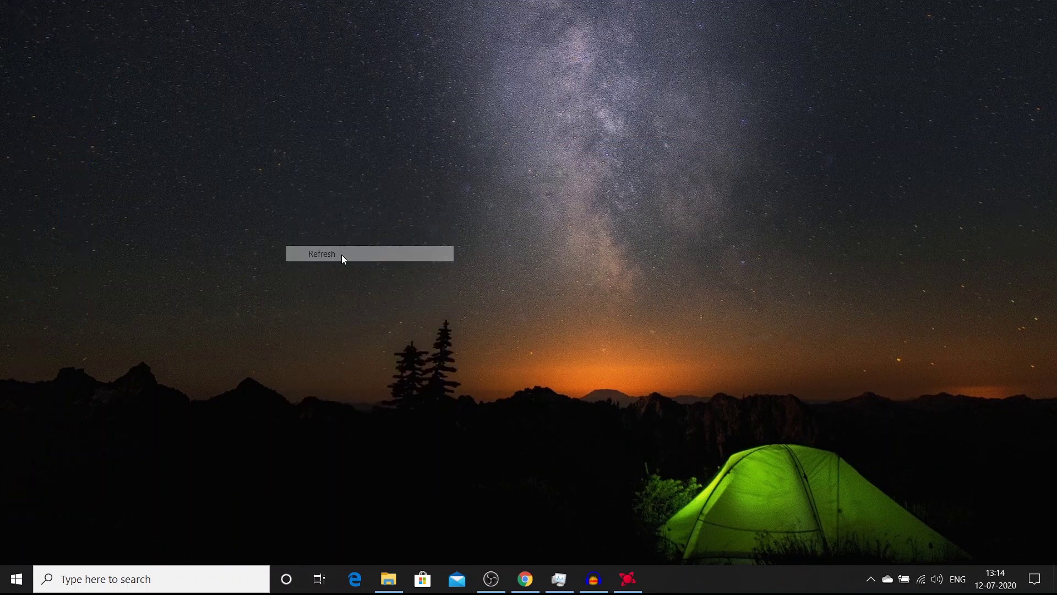
{"action": "right_click", "coordinate": [282, 188]}
{"action": "left_click", "coordinate": [319, 251]}
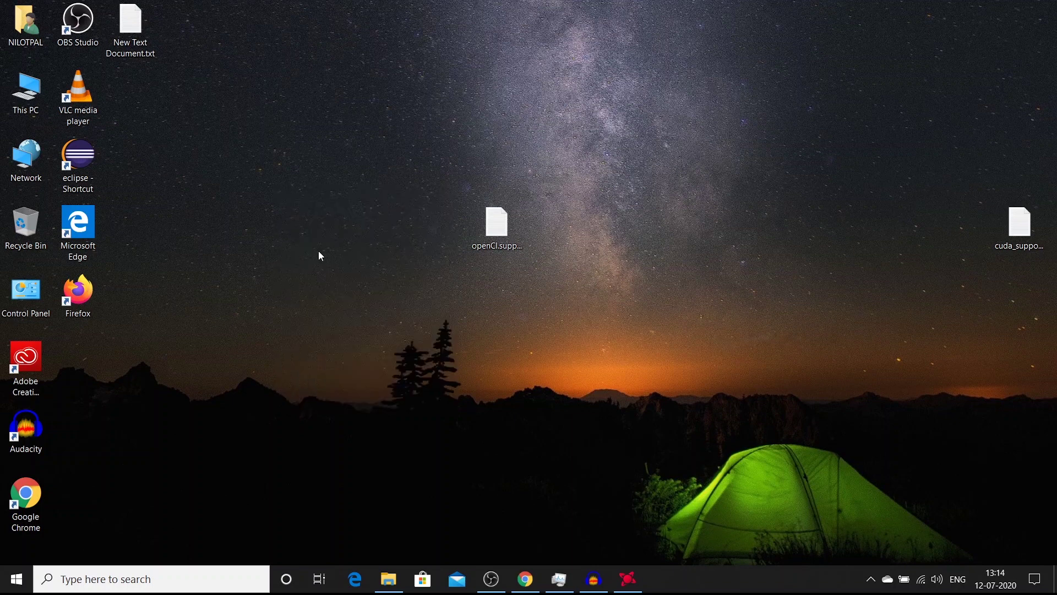
{"action": "right_click", "coordinate": [255, 189]}
{"action": "left_click", "coordinate": [306, 249]}
Launch Premiere Pro CC 2018 from the Start menu and open the recent project test _graphics.
{"action": "left_click", "coordinate": [26, 567]}
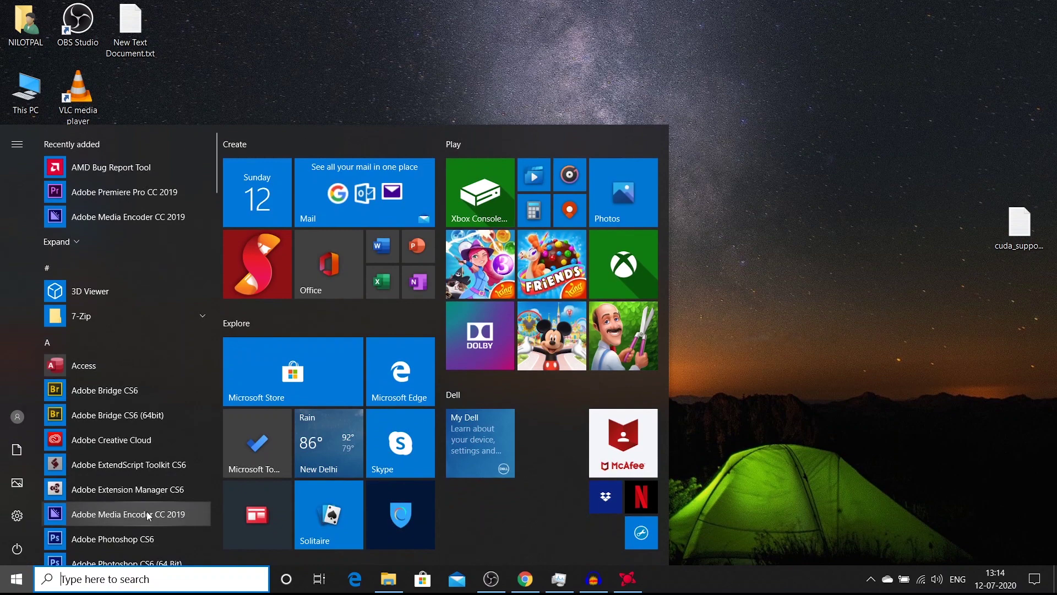
{"action": "scroll", "coordinate": [147, 515], "scroll_direction": "down", "scroll_amount": 2}
{"action": "left_click", "coordinate": [137, 458]}
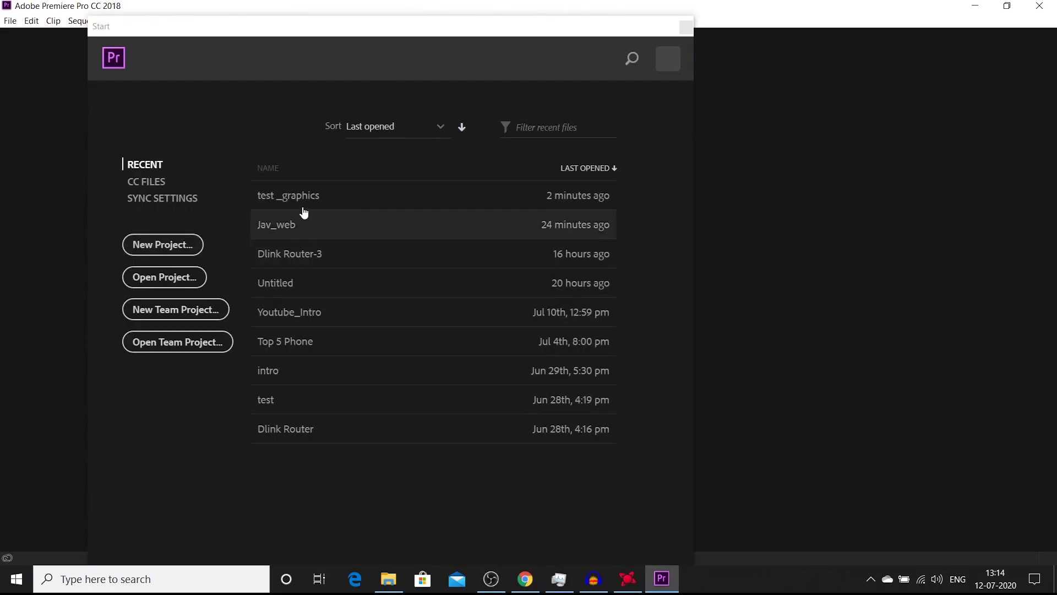
{"action": "left_click", "coordinate": [304, 205]}
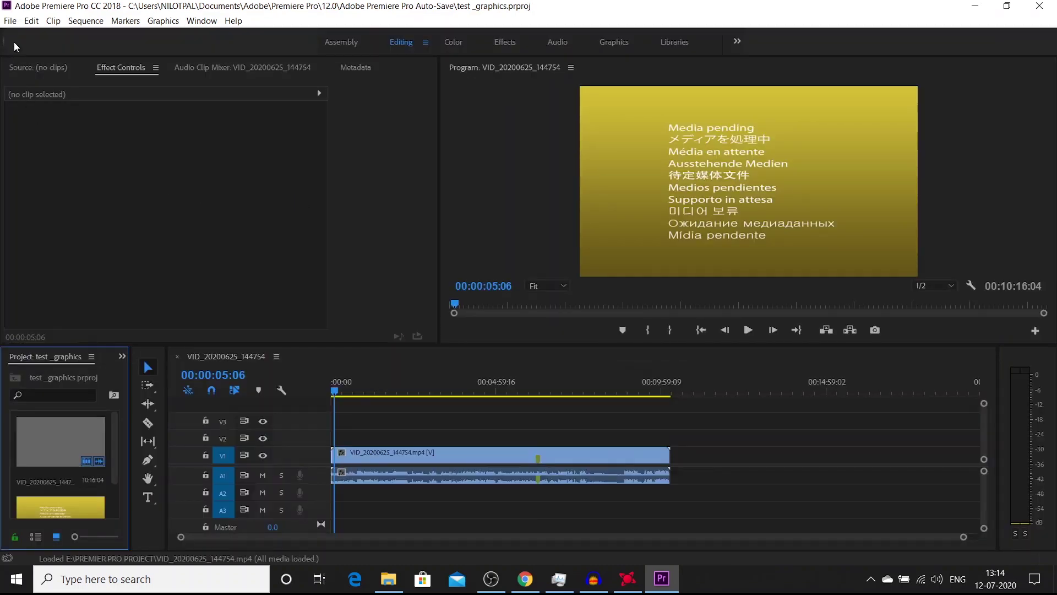
{"action": "left_click", "coordinate": [10, 21]}
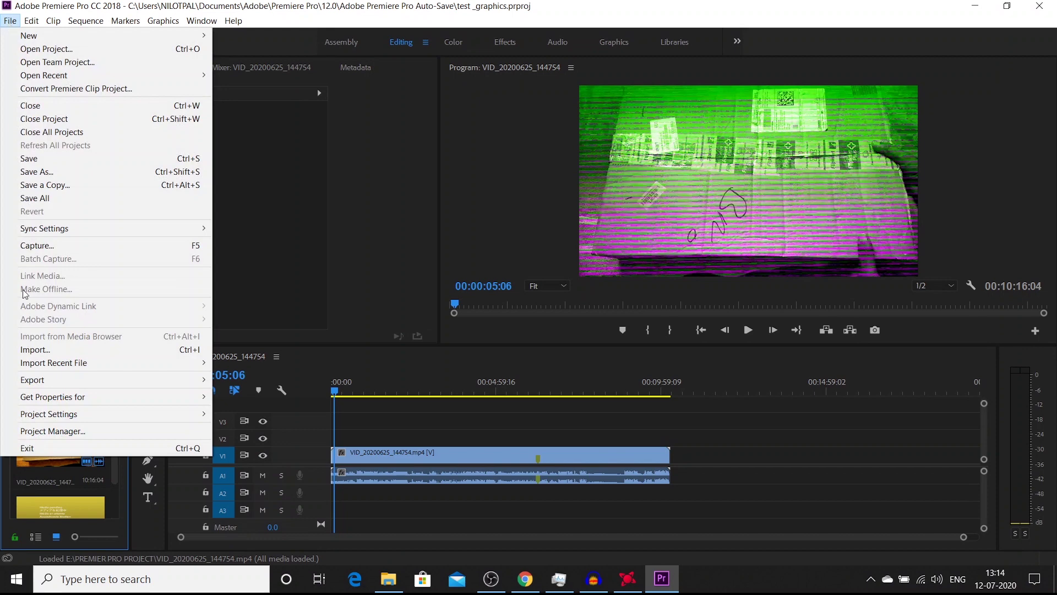
Switch the project renderer to Software Only, then back to GPU Acceleration (OpenCL).
{"action": "mouse_move", "coordinate": [63, 418]}
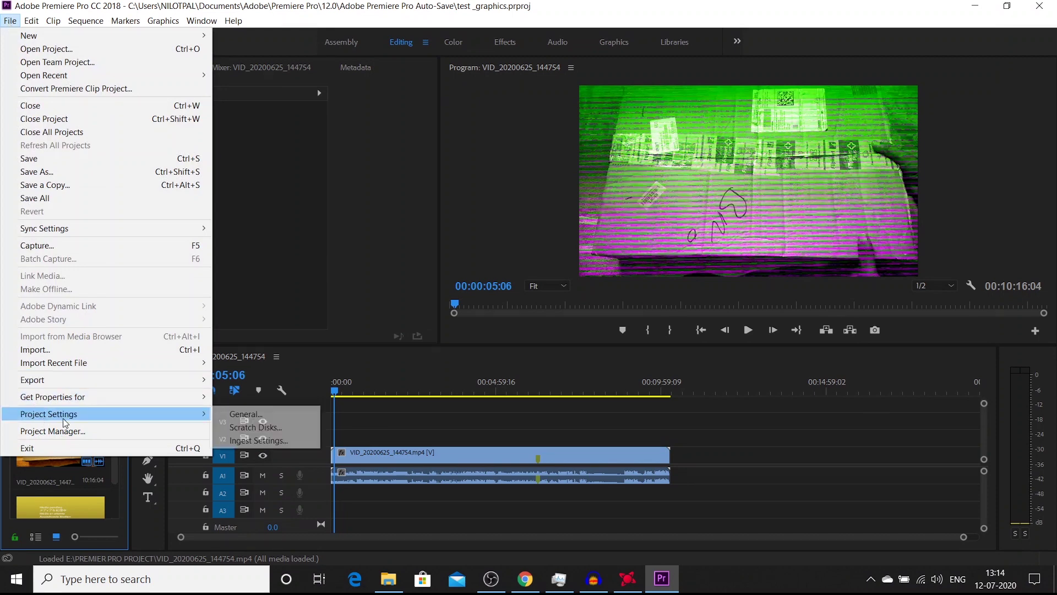
{"action": "left_click", "coordinate": [244, 414]}
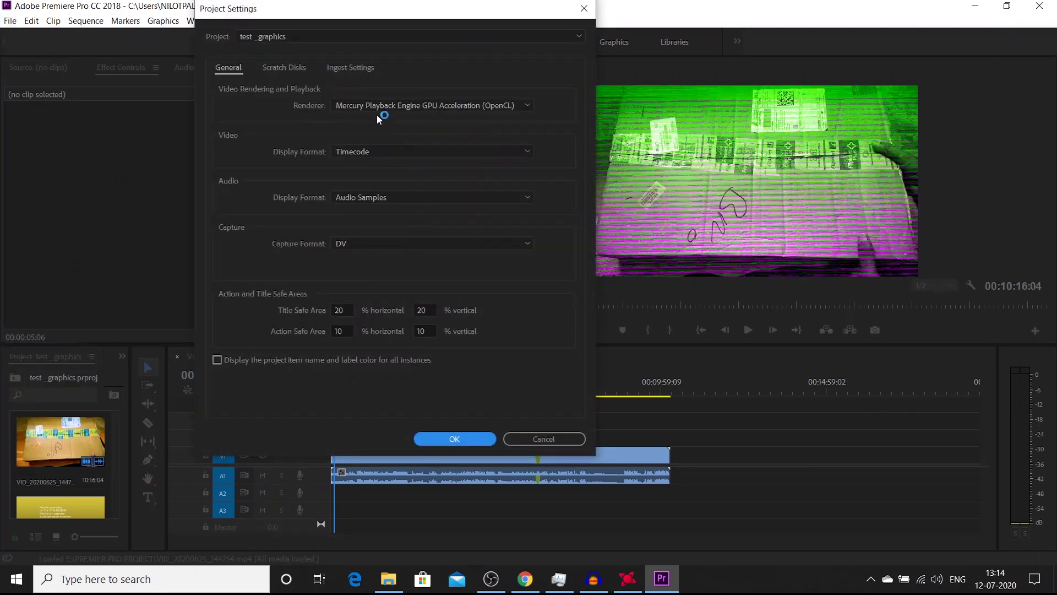
{"action": "left_click", "coordinate": [366, 108]}
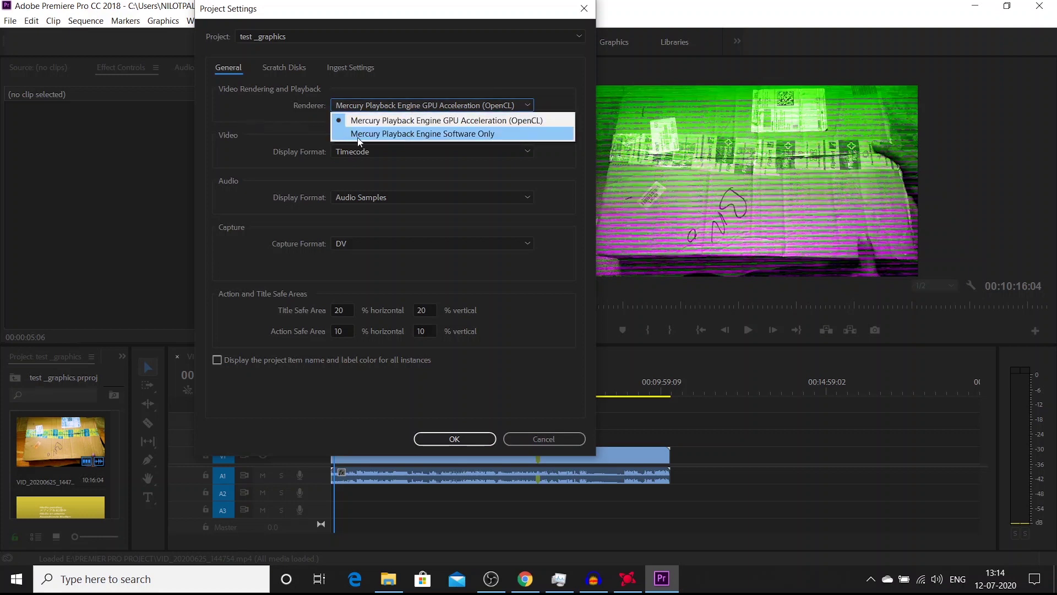
{"action": "left_click", "coordinate": [437, 137]}
{"action": "left_click", "coordinate": [406, 111]}
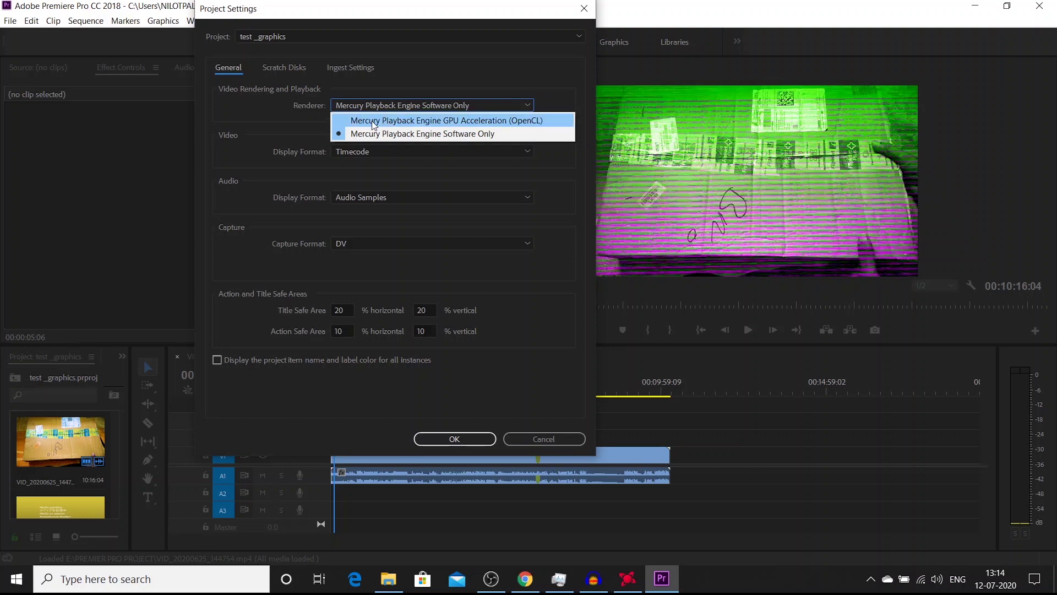
{"action": "left_click", "coordinate": [350, 121]}
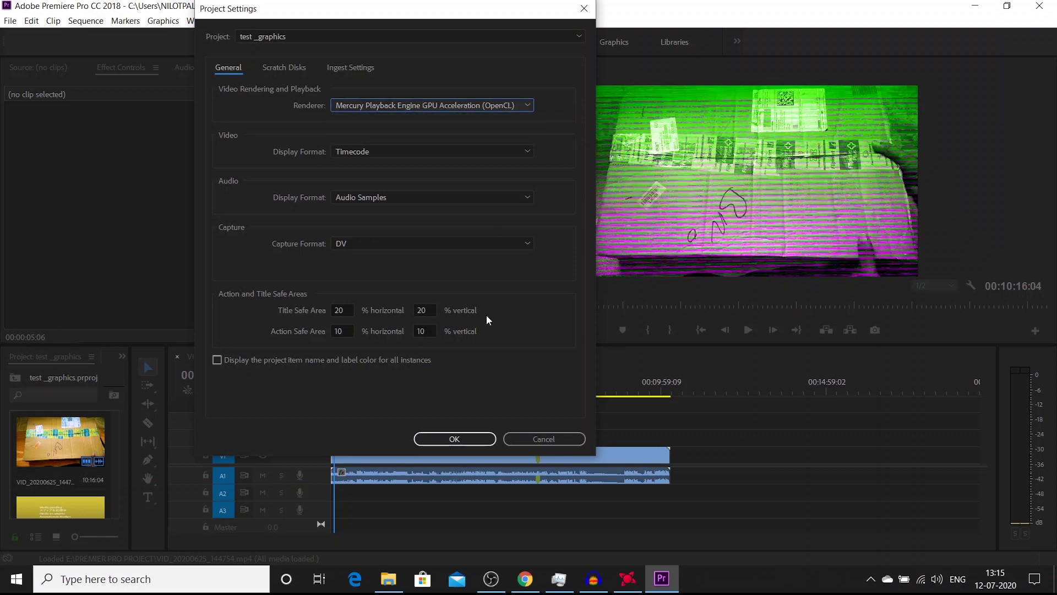
{"action": "key", "text": "ctrl+shift+Escape"}
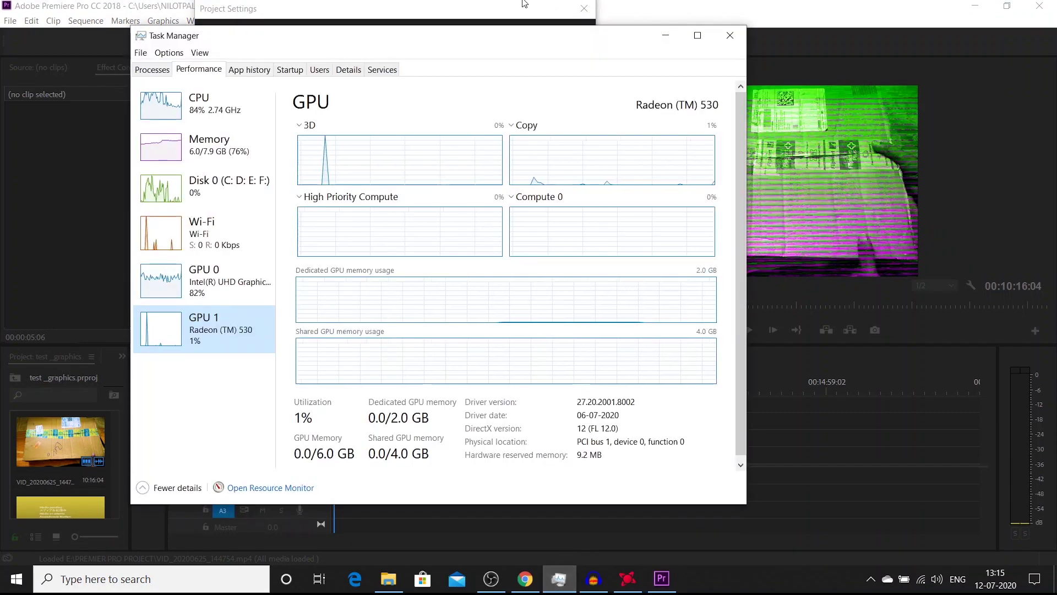
Close the test _graphics project and check Radeon GPU activity in Task Manager.
{"action": "left_click_drag", "start_coordinate": [389, 38], "coordinate": [420, 42]}
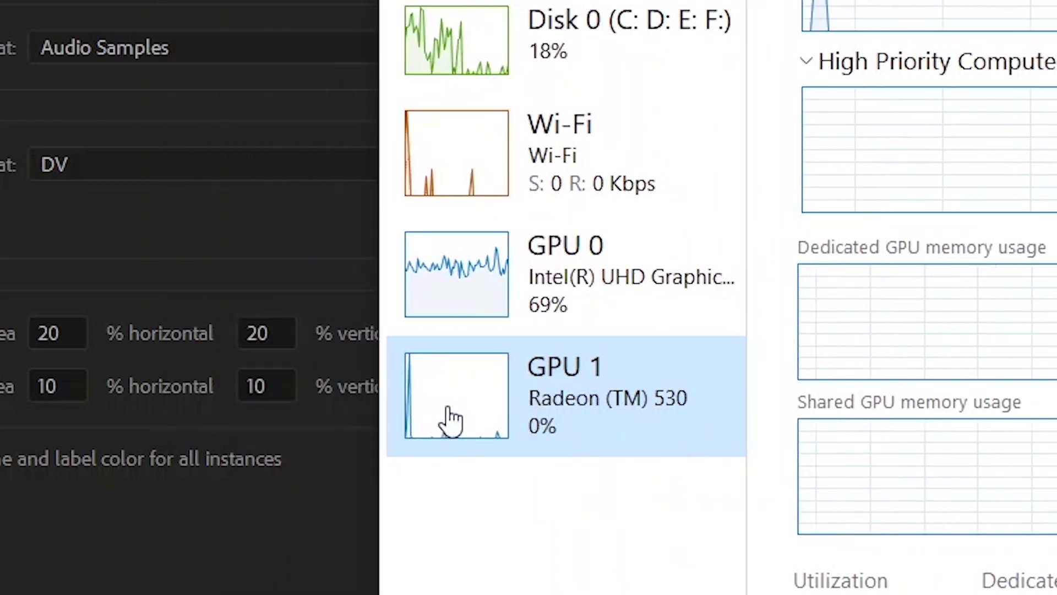
{"action": "left_click", "coordinate": [31, 21]}
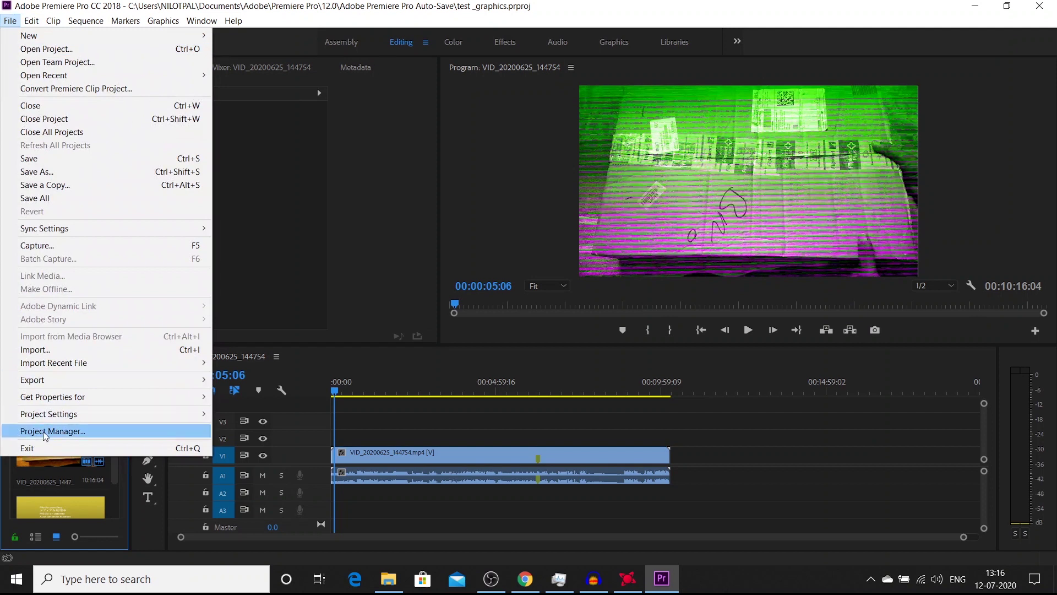
{"action": "left_click", "coordinate": [63, 108]}
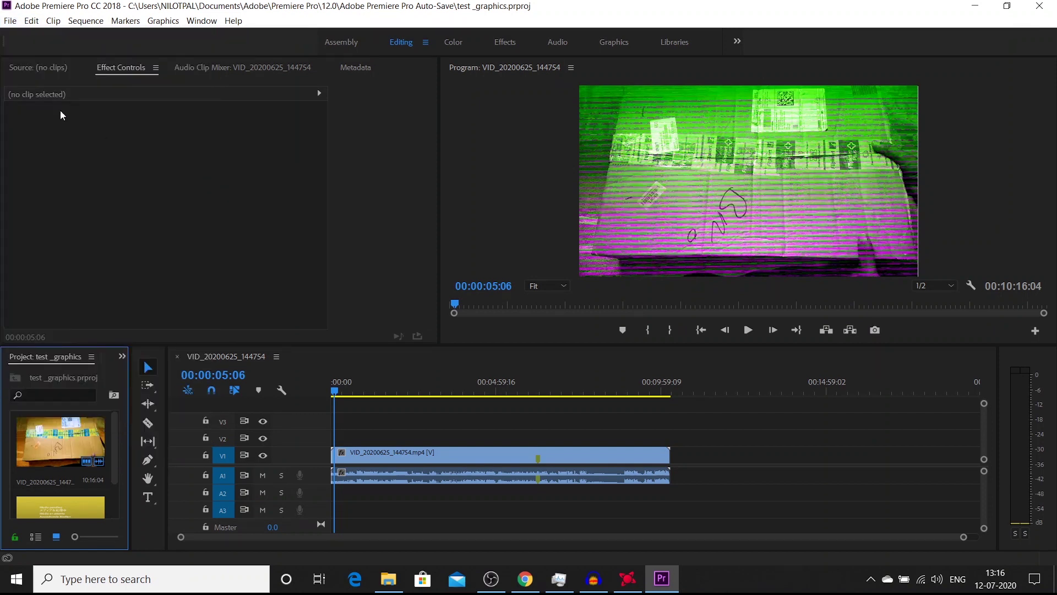
{"action": "left_click", "coordinate": [10, 20]}
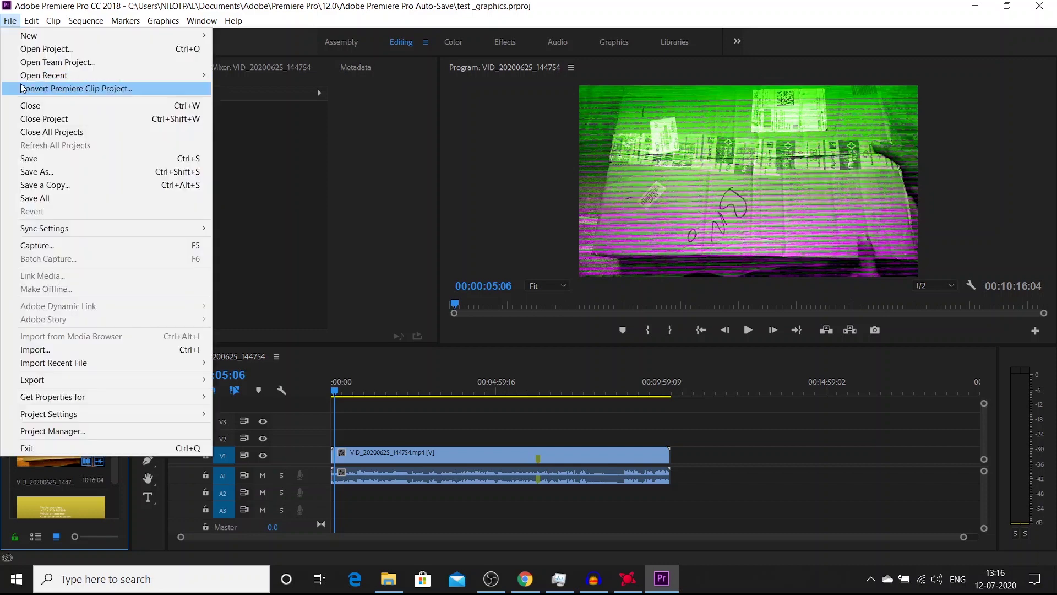
{"action": "left_click", "coordinate": [64, 119]}
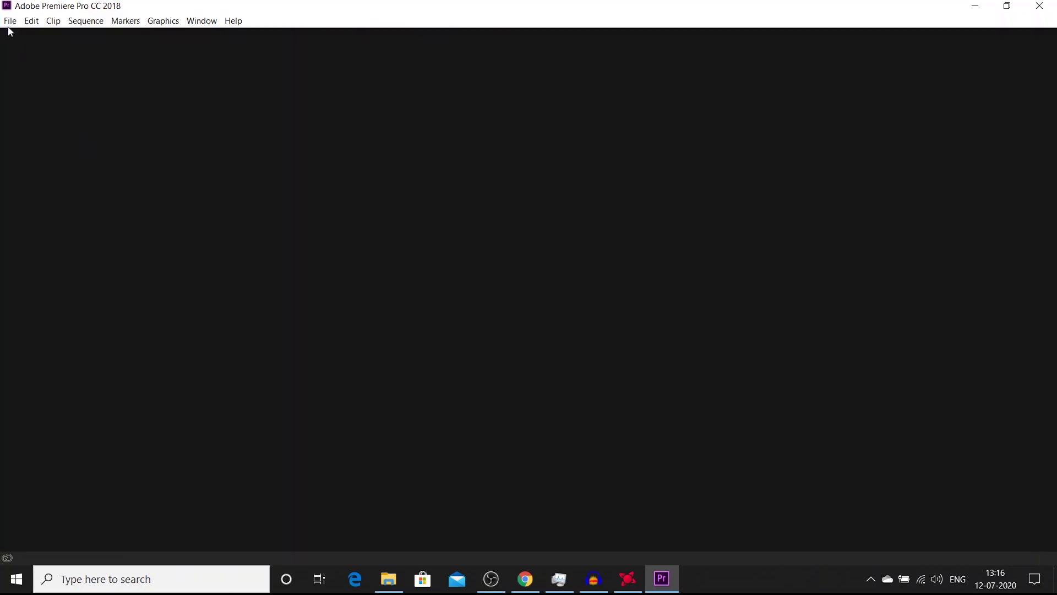
{"action": "left_click", "coordinate": [559, 579]}
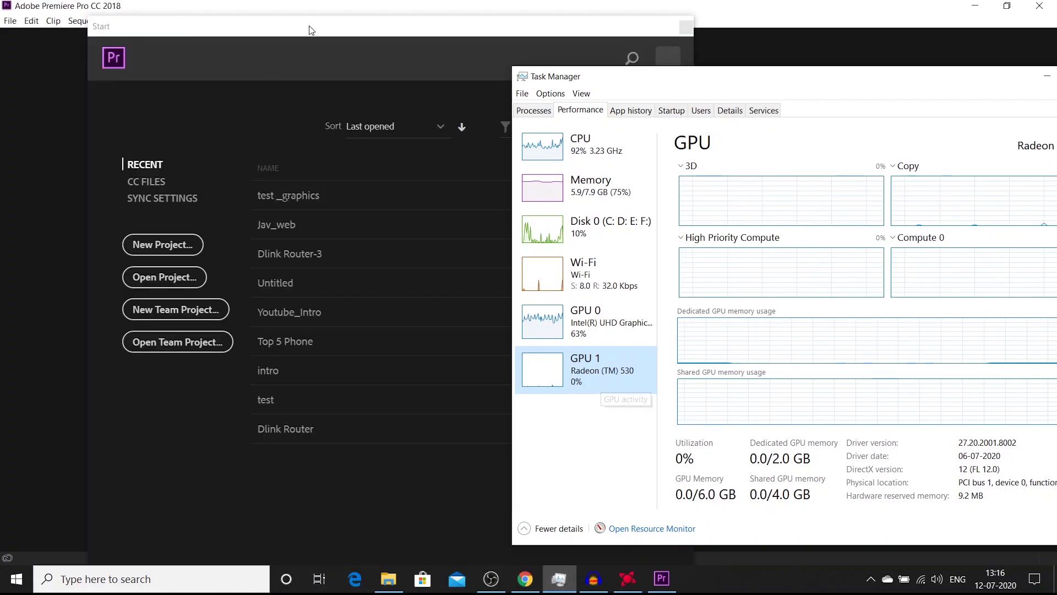
Create a new project using GPU Acceleration (OpenCL), overwriting the existing Untitled project.
{"action": "left_click_drag", "start_coordinate": [311, 30], "coordinate": [293, 31]}
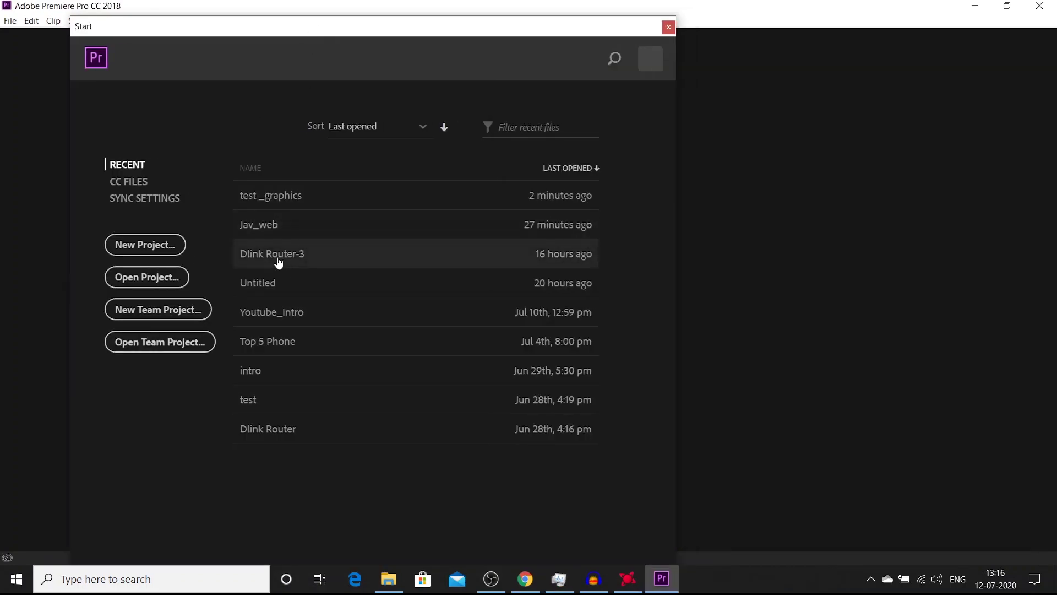
{"action": "left_click", "coordinate": [147, 245]}
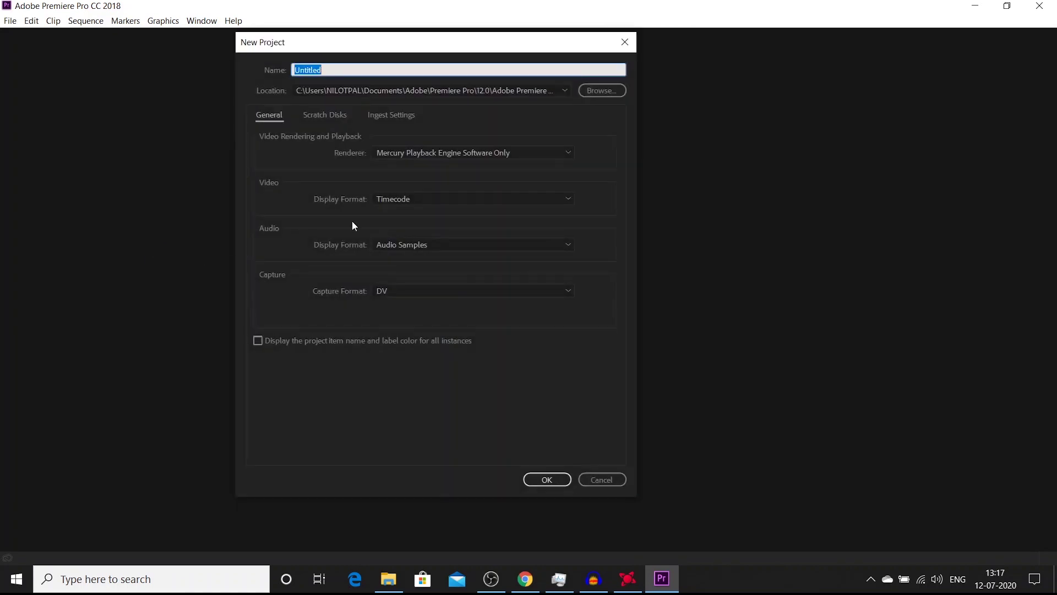
{"action": "left_click", "coordinate": [415, 154]}
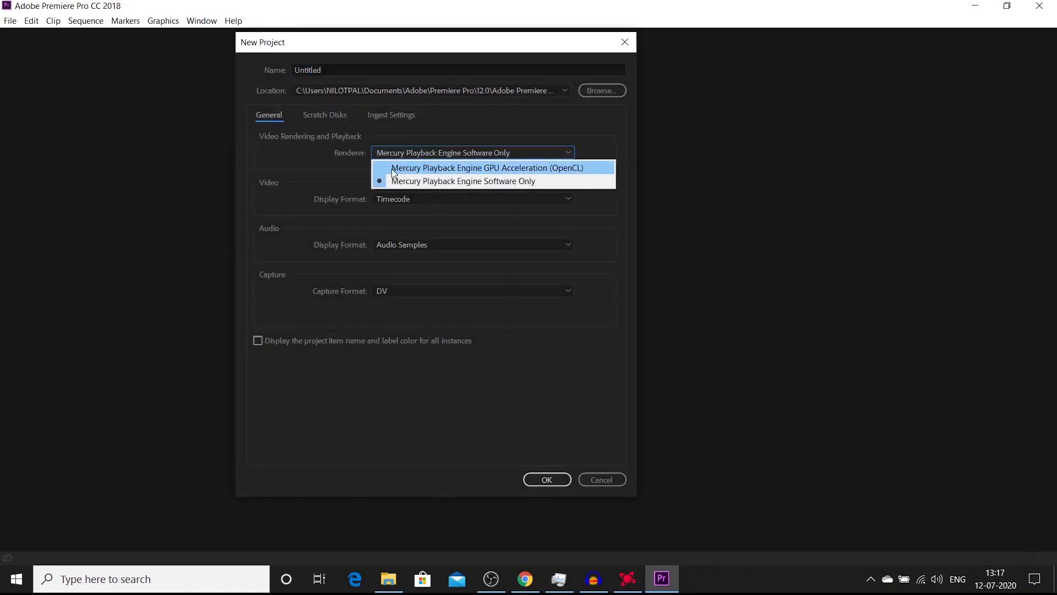
{"action": "left_click", "coordinate": [394, 170]}
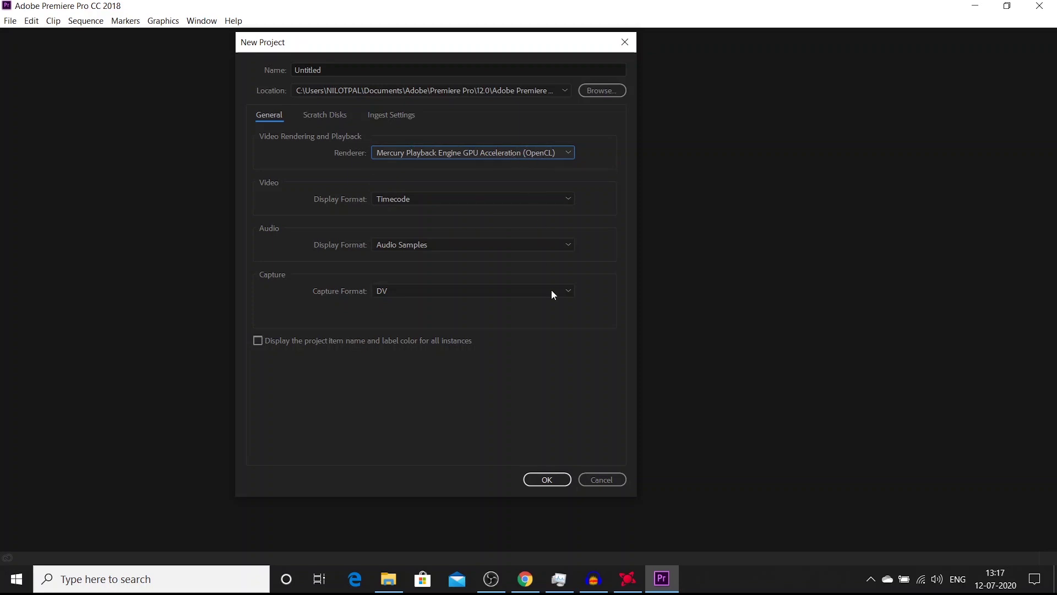
{"action": "left_click", "coordinate": [547, 479]}
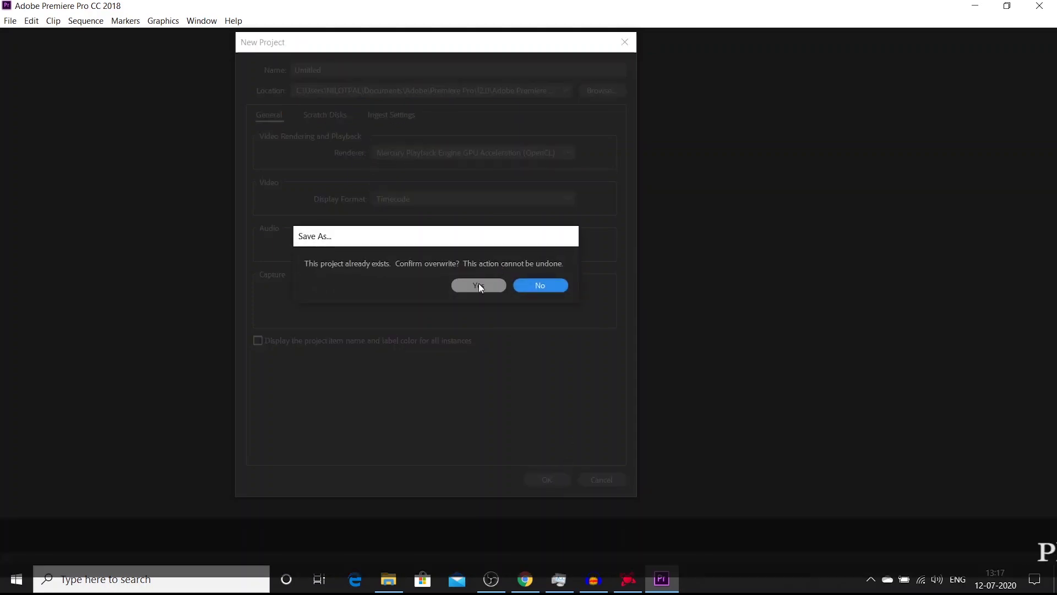
{"action": "left_click", "coordinate": [476, 284]}
{"action": "left_click", "coordinate": [559, 579]}
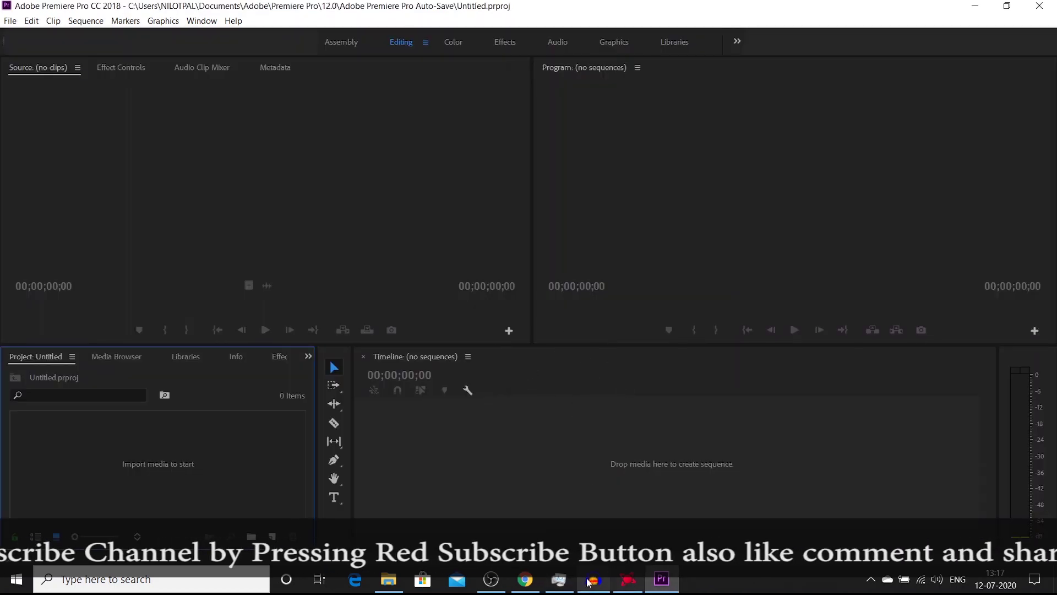
{"action": "left_click", "coordinate": [561, 587]}
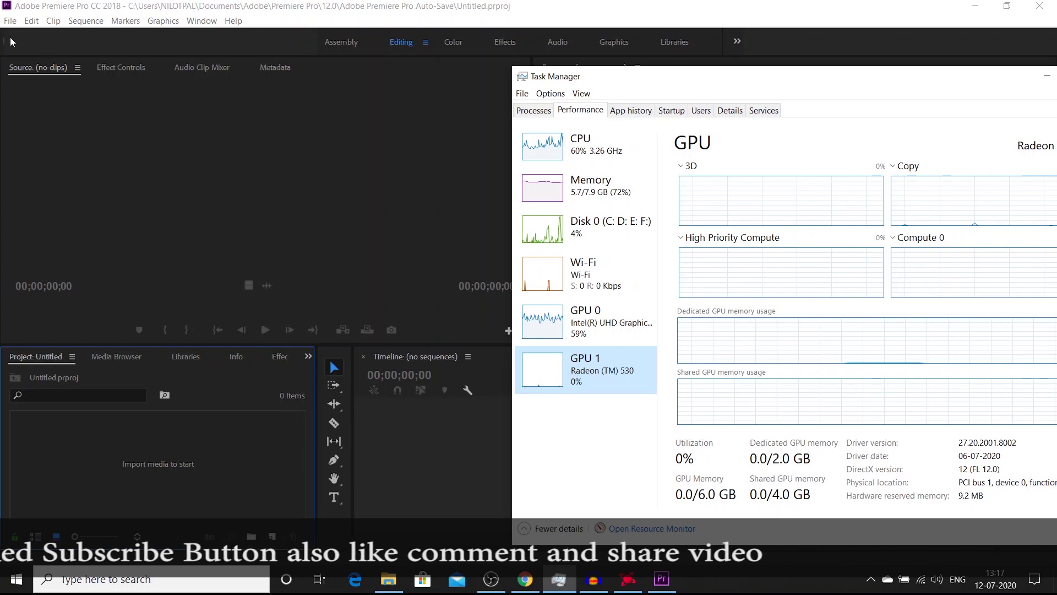
Browse to the Download Clip folder on New Volume (E:) in File Explorer.
{"action": "left_click", "coordinate": [973, 7]}
{"action": "double_click", "coordinate": [26, 90]}
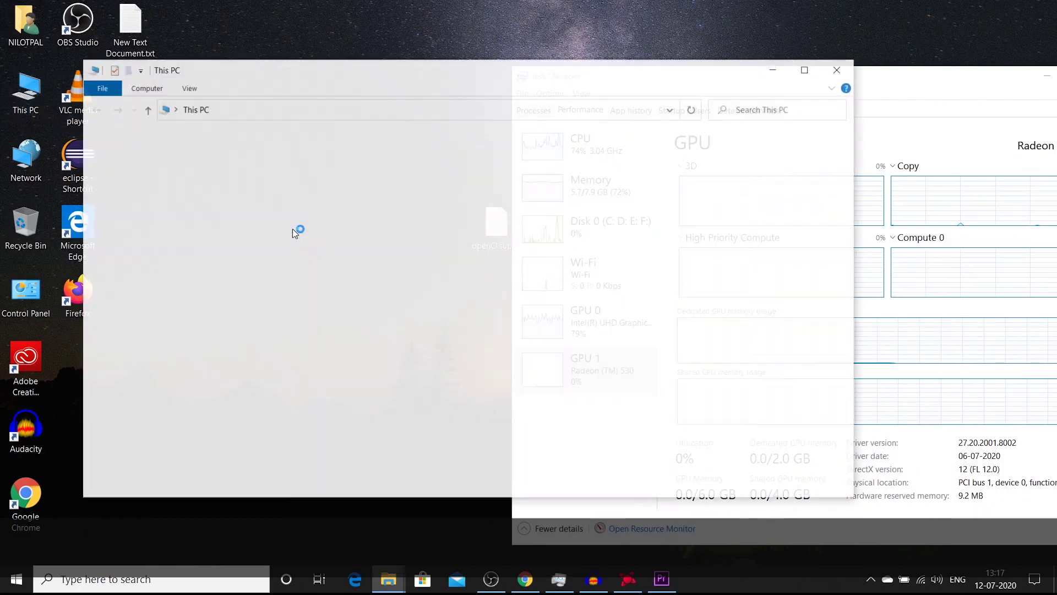
{"action": "double_click", "coordinate": [586, 190]}
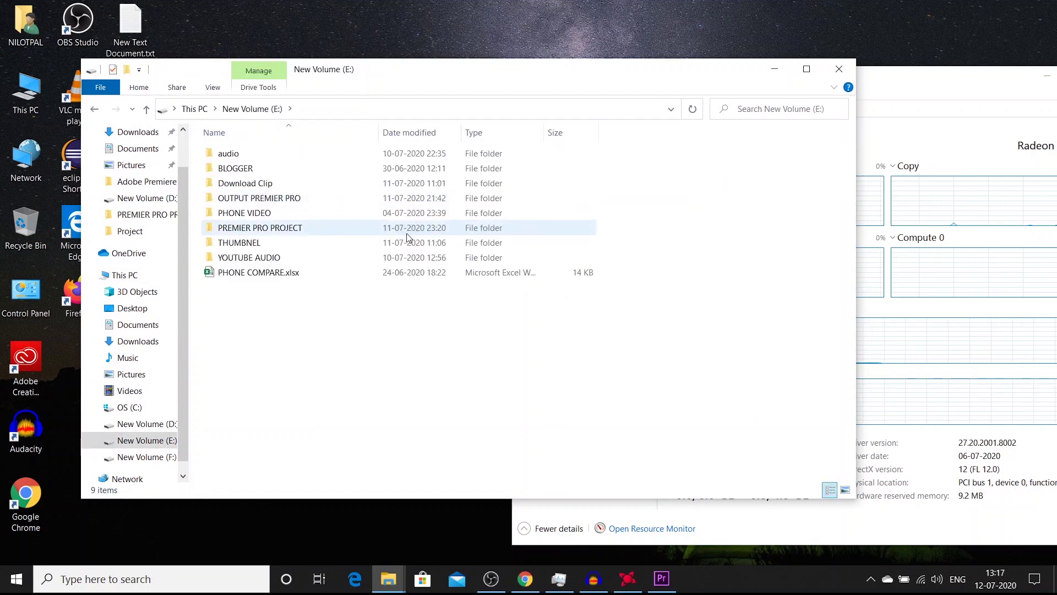
{"action": "double_click", "coordinate": [245, 183]}
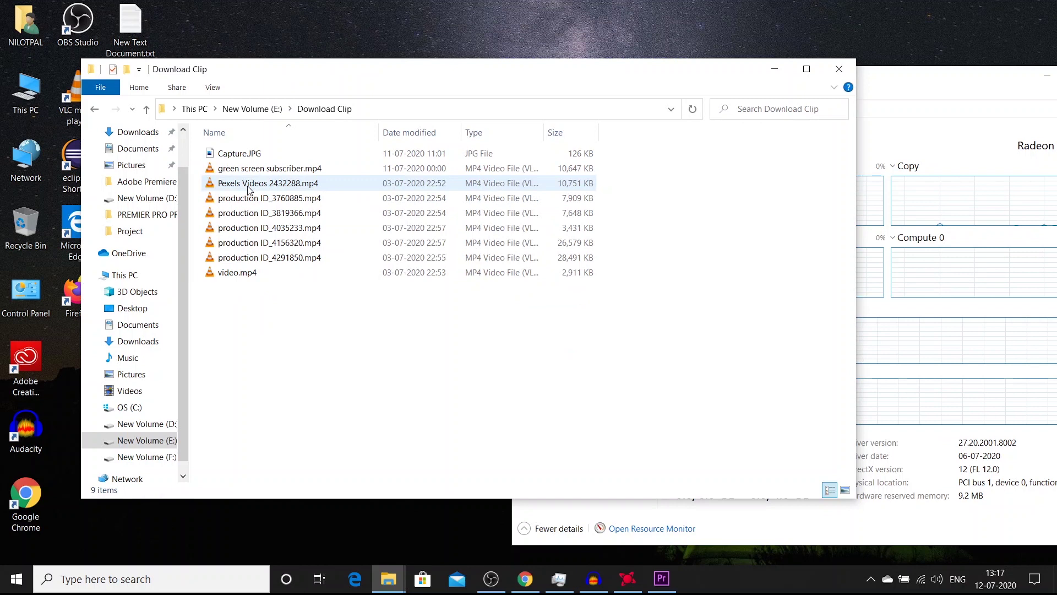
Drag production ID_4035233.mp4 via the taskbar into Premiere's Project panel.
{"action": "left_click_drag", "start_coordinate": [309, 75], "coordinate": [378, 71]}
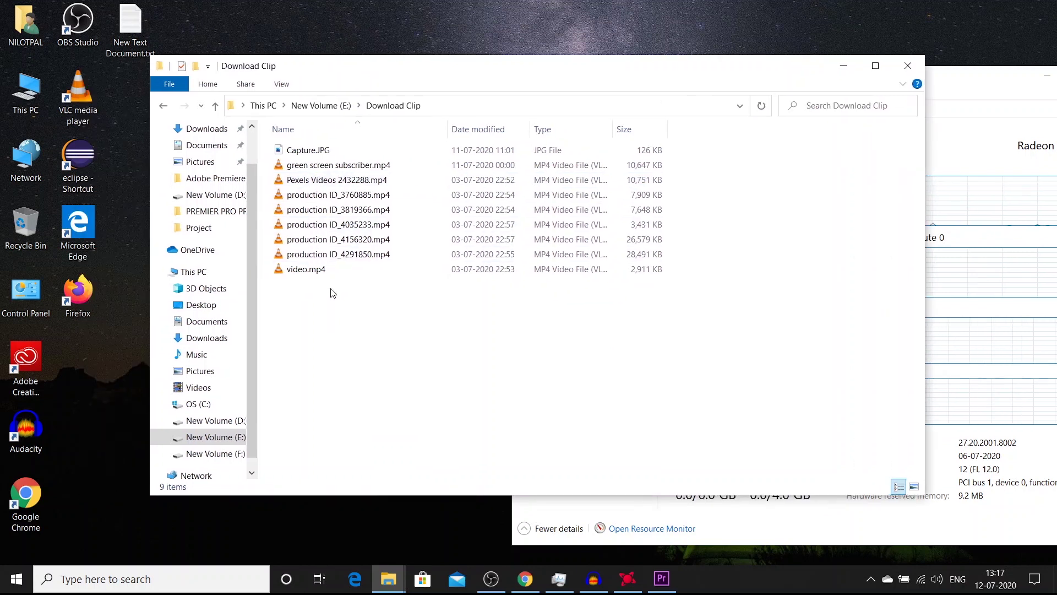
{"action": "left_click", "coordinate": [315, 230]}
{"action": "left_click_drag", "start_coordinate": [315, 234], "coordinate": [564, 515]}
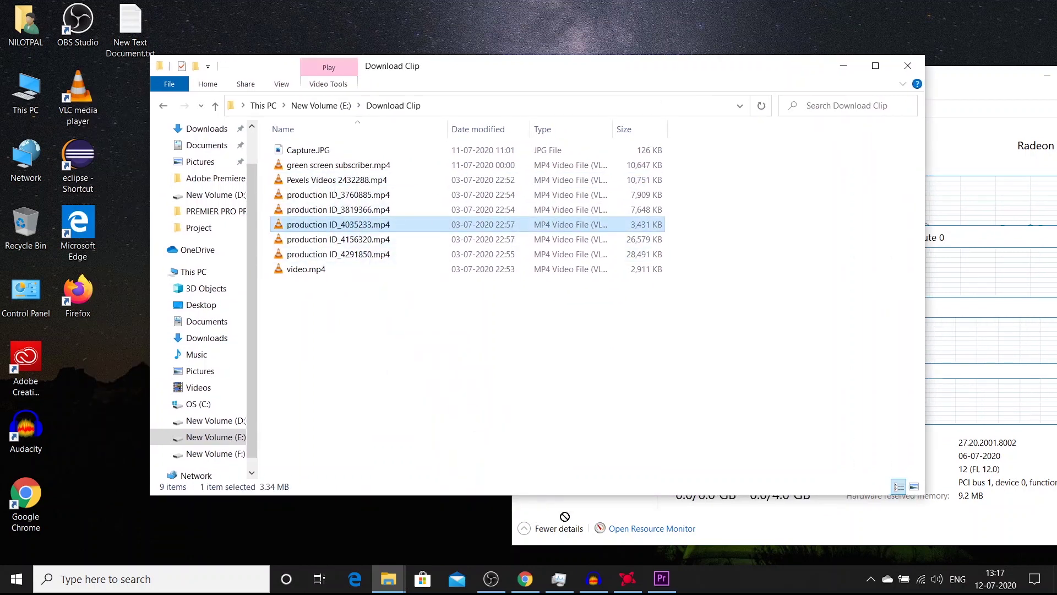
{"action": "left_click_drag", "start_coordinate": [633, 561], "coordinate": [658, 589]}
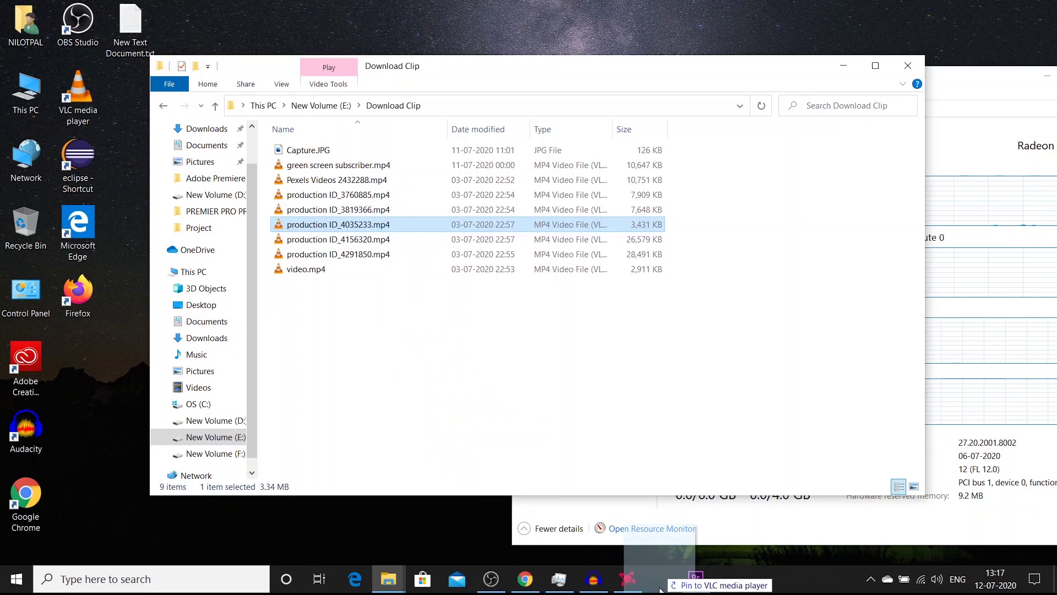
{"action": "mouse_move", "coordinate": [657, 589]}
{"action": "left_mouse_down"}
{"action": "mouse_move", "coordinate": [668, 582]}
{"action": "mouse_move", "coordinate": [156, 462]}
{"action": "left_mouse_up"}
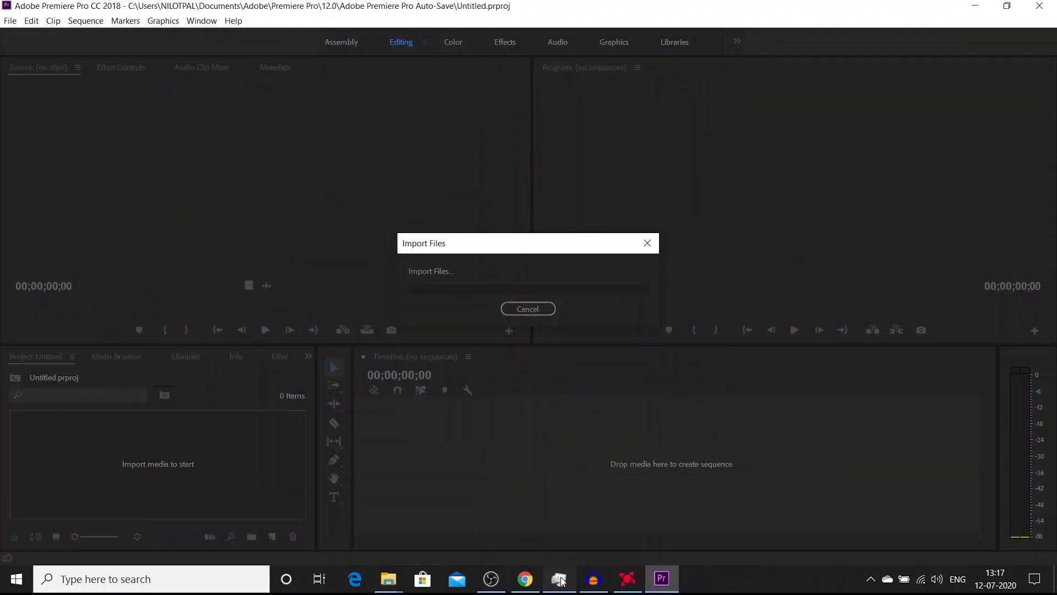
Drop the imported clip onto the Timeline to create the production ID_4035233 sequence.
{"action": "left_click", "coordinate": [561, 581]}
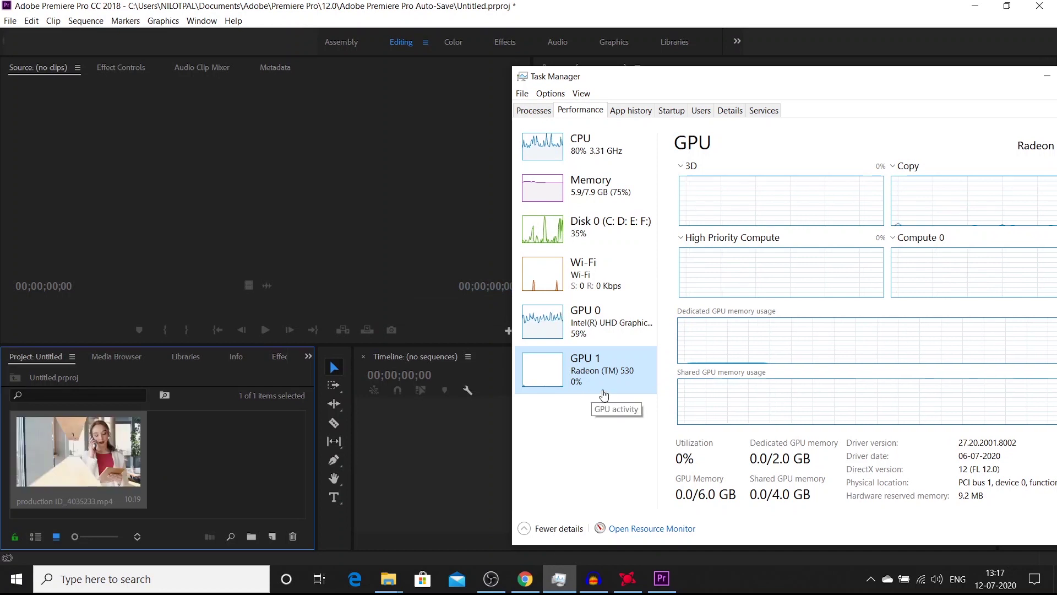
{"action": "left_click", "coordinate": [381, 456]}
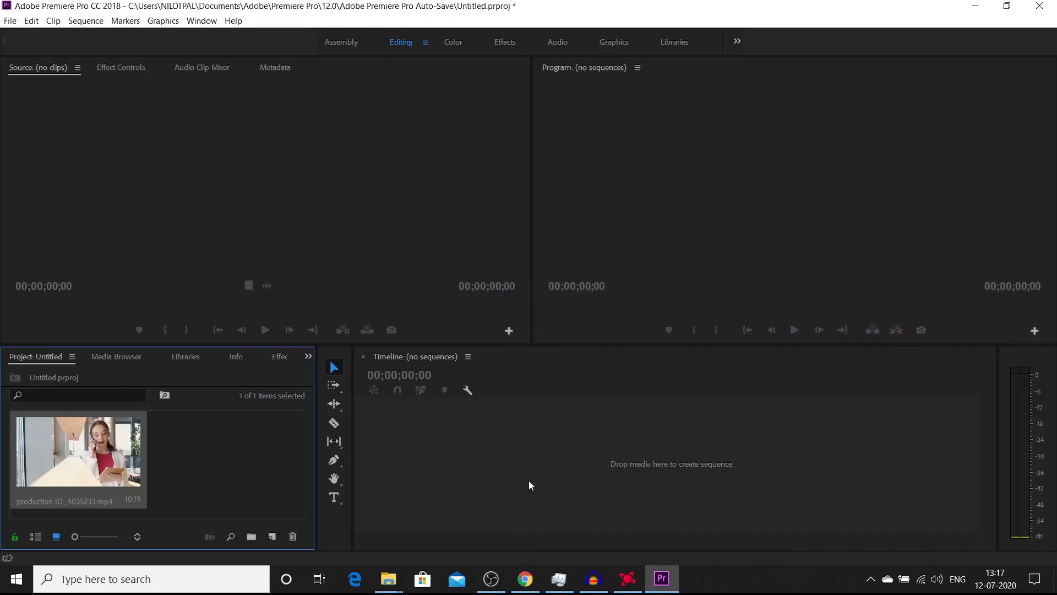
{"action": "left_click_drag", "start_coordinate": [530, 485], "coordinate": [530, 485]}
{"action": "left_click", "coordinate": [561, 583]}
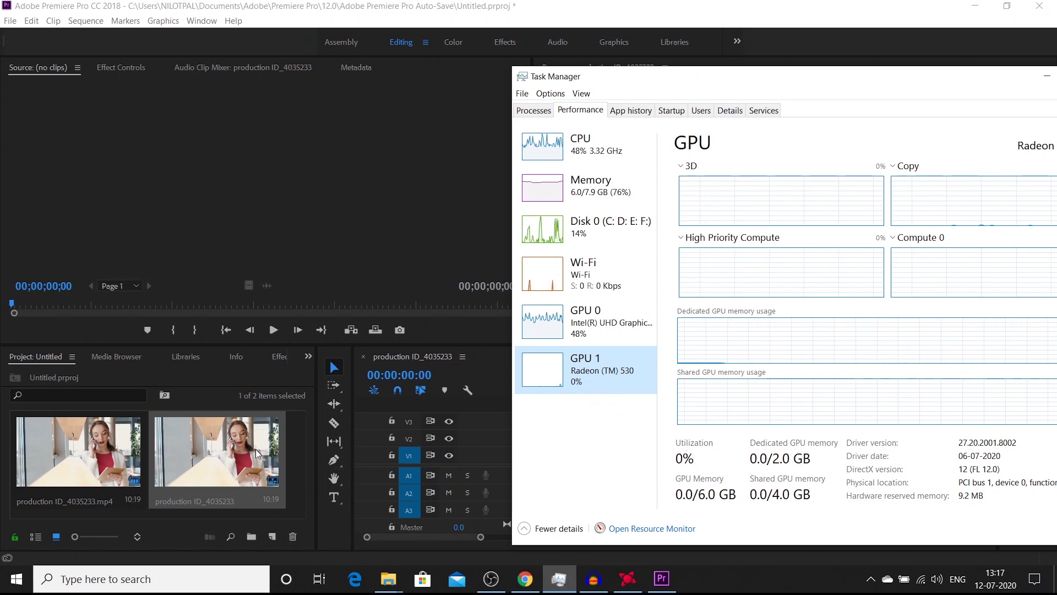
{"action": "left_click", "coordinate": [427, 2]}
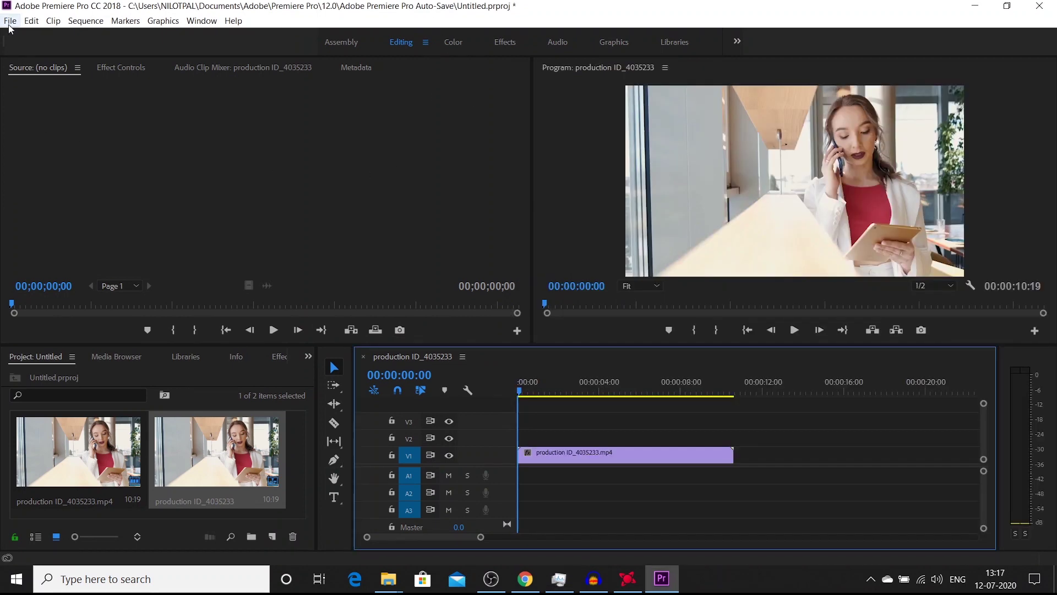
{"action": "left_click", "coordinate": [10, 22]}
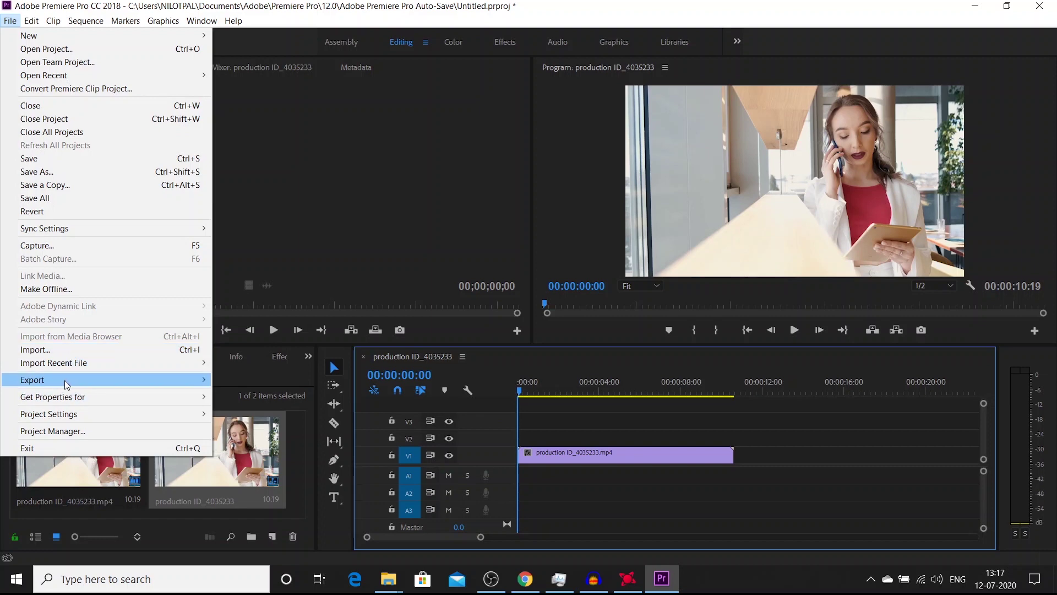
Export the sequence as H.264 with Match Source - High bitrate to production ID_4035233_1.mp4.
{"action": "mouse_move", "coordinate": [65, 385]}
{"action": "left_click", "coordinate": [256, 381]}
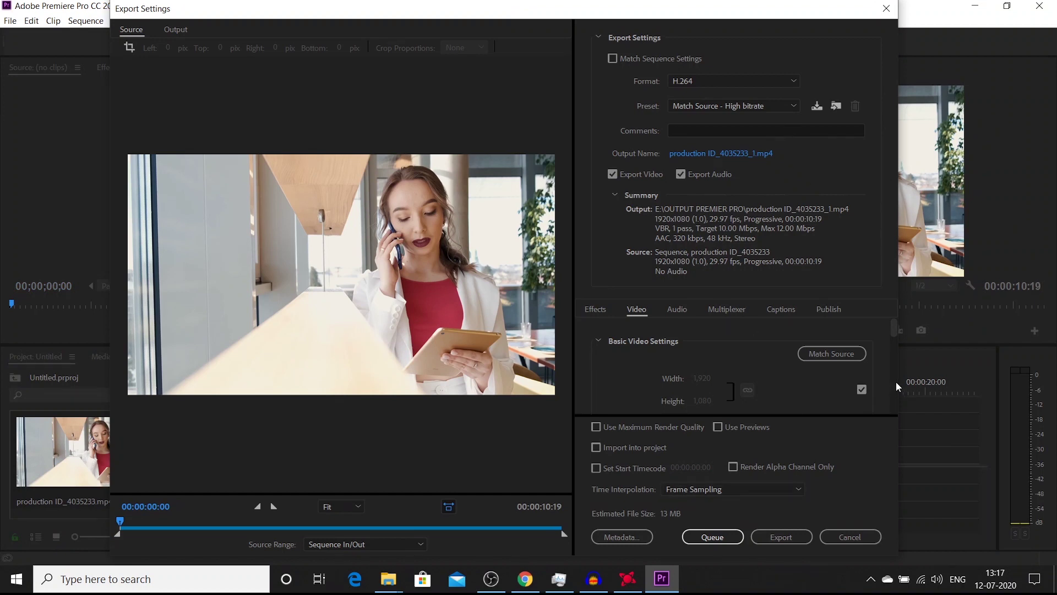
{"action": "left_click_drag", "start_coordinate": [892, 337], "coordinate": [895, 389]}
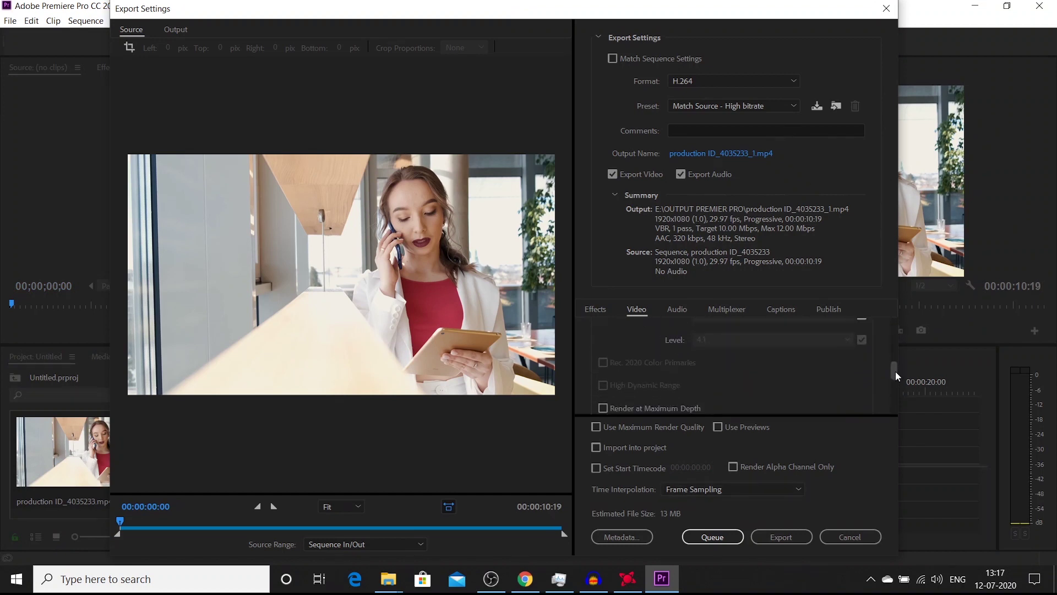
{"action": "mouse_move", "coordinate": [895, 386]}
{"action": "left_mouse_down"}
{"action": "mouse_move", "coordinate": [890, 331]}
{"action": "mouse_move", "coordinate": [894, 412]}
{"action": "left_mouse_up"}
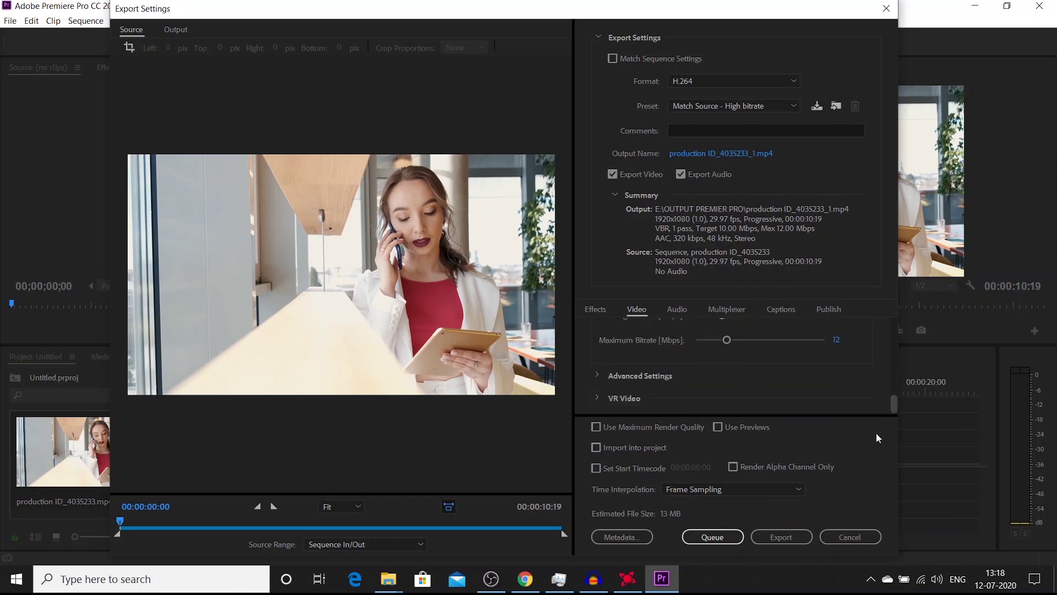
{"action": "left_click", "coordinate": [778, 537]}
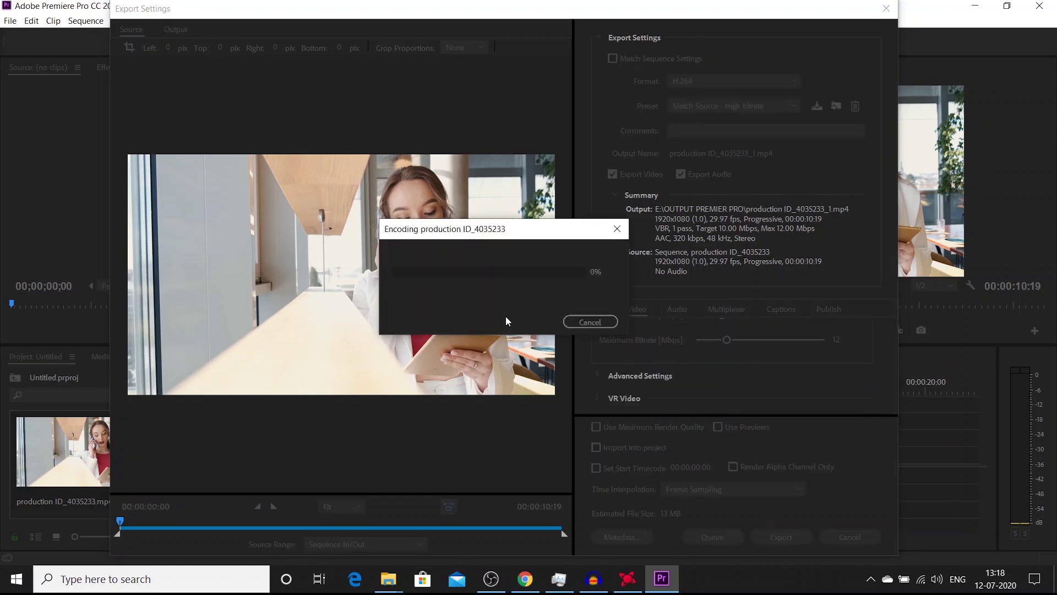
Watch Radeon GPU usage in Task Manager while the export encodes.
{"action": "left_click_drag", "start_coordinate": [479, 237], "coordinate": [457, 232]}
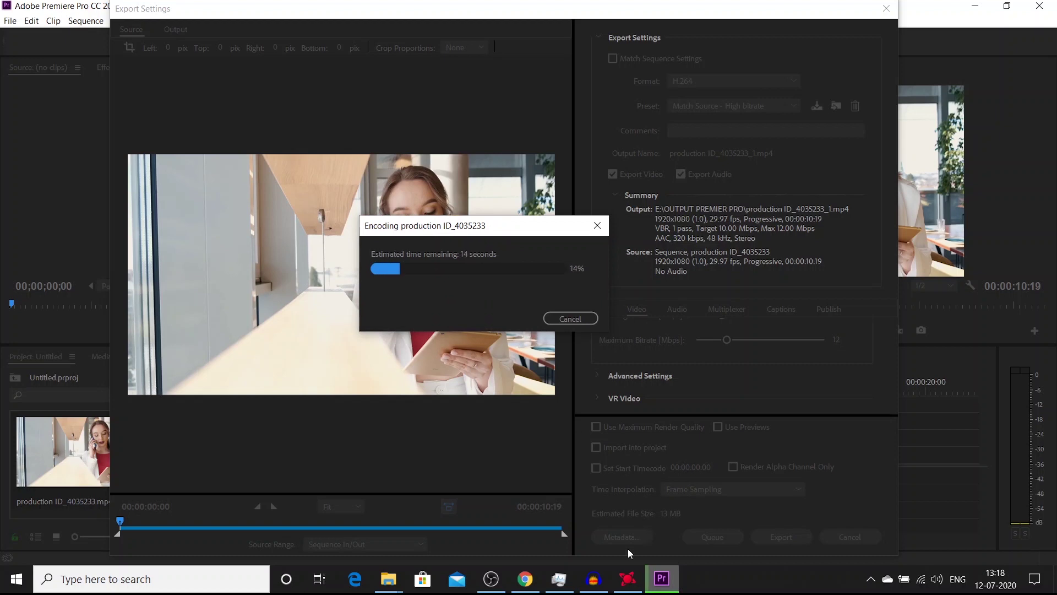
{"action": "left_click", "coordinate": [559, 578]}
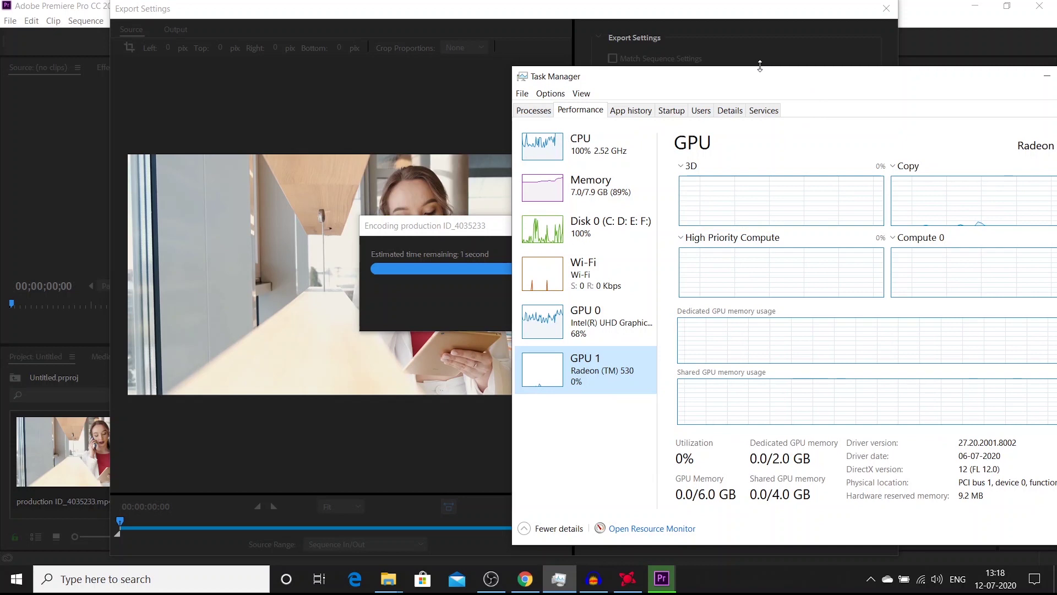
{"action": "left_click_drag", "start_coordinate": [779, 83], "coordinate": [661, 44]}
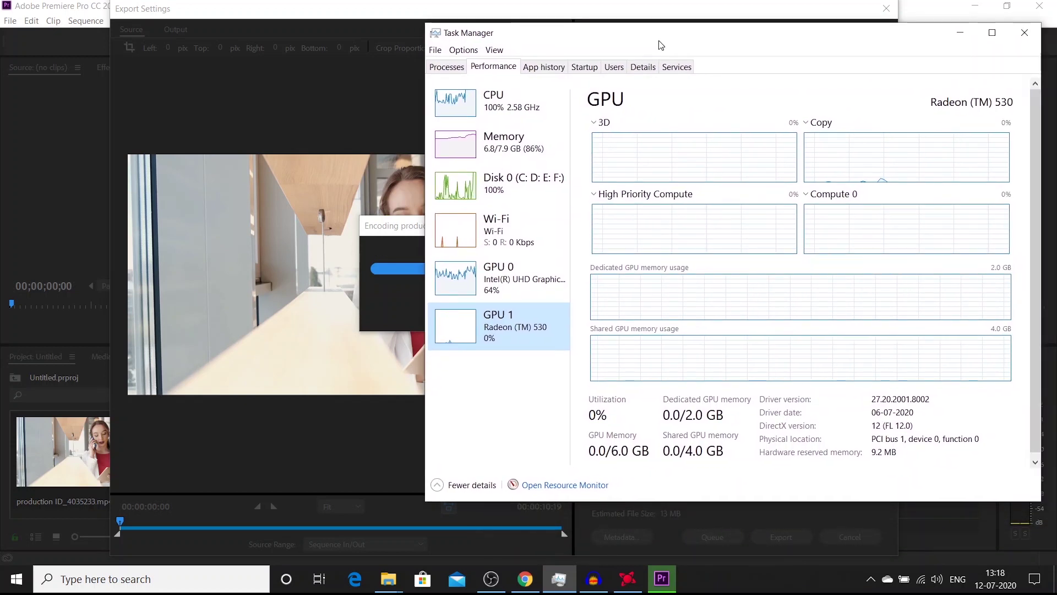